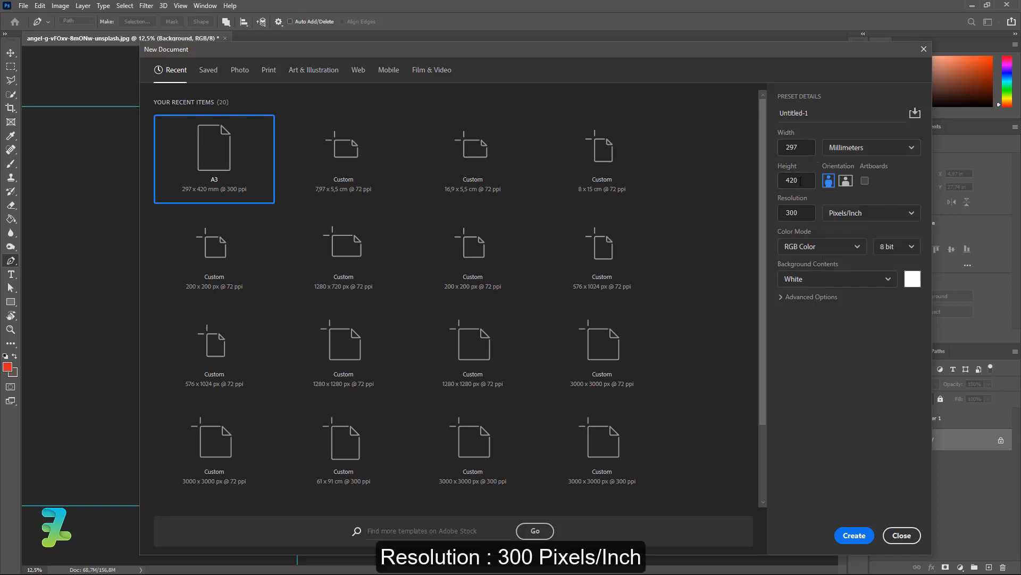
Step: Create an A3 document, 297 x 420 mm at 300 pixels/inch, in 8-bit RGB Color with a white background
{"action": "left_click", "coordinate": [848, 218]}
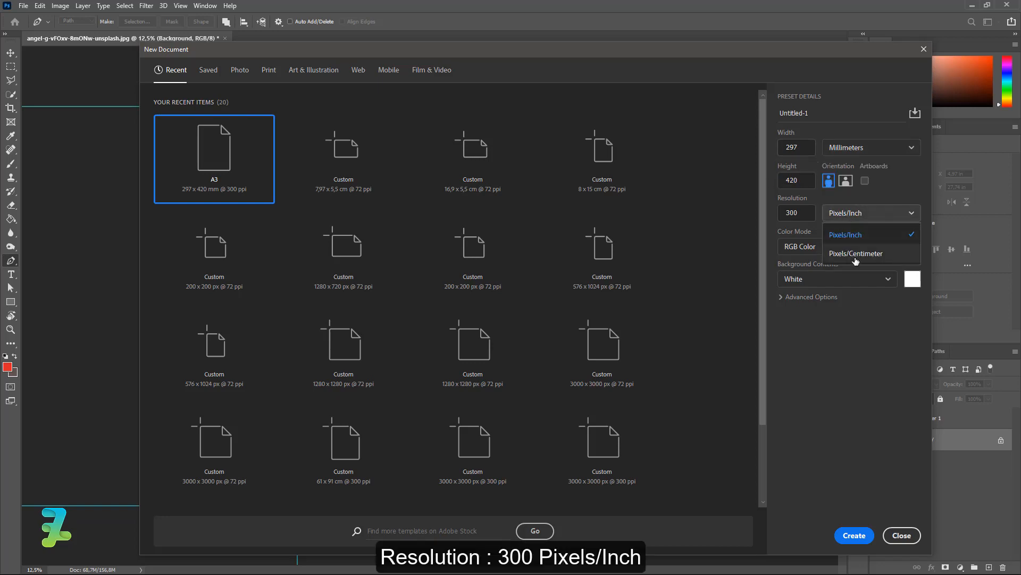
{"action": "left_click", "coordinate": [798, 214]}
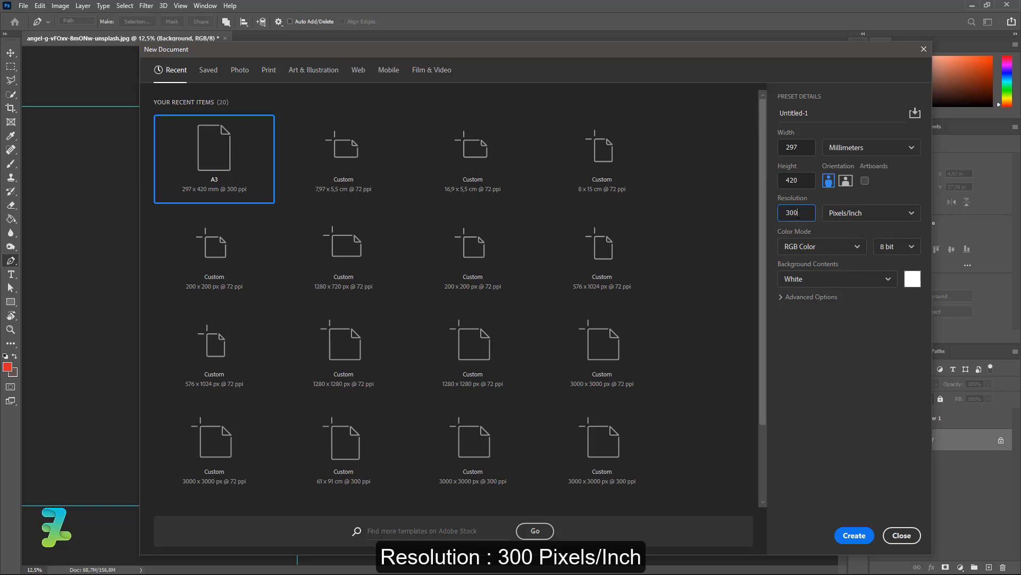
{"action": "left_click", "coordinate": [817, 247]}
{"action": "left_click", "coordinate": [805, 308]}
{"action": "left_click", "coordinate": [885, 248]}
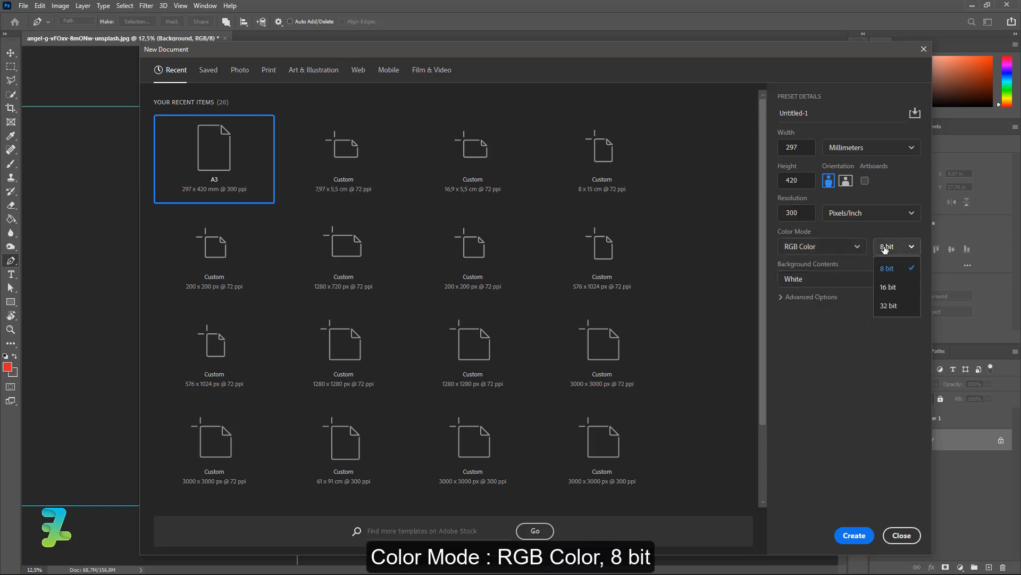
{"action": "left_click", "coordinate": [886, 270]}
{"action": "left_click", "coordinate": [823, 278]}
{"action": "left_click", "coordinate": [824, 299]}
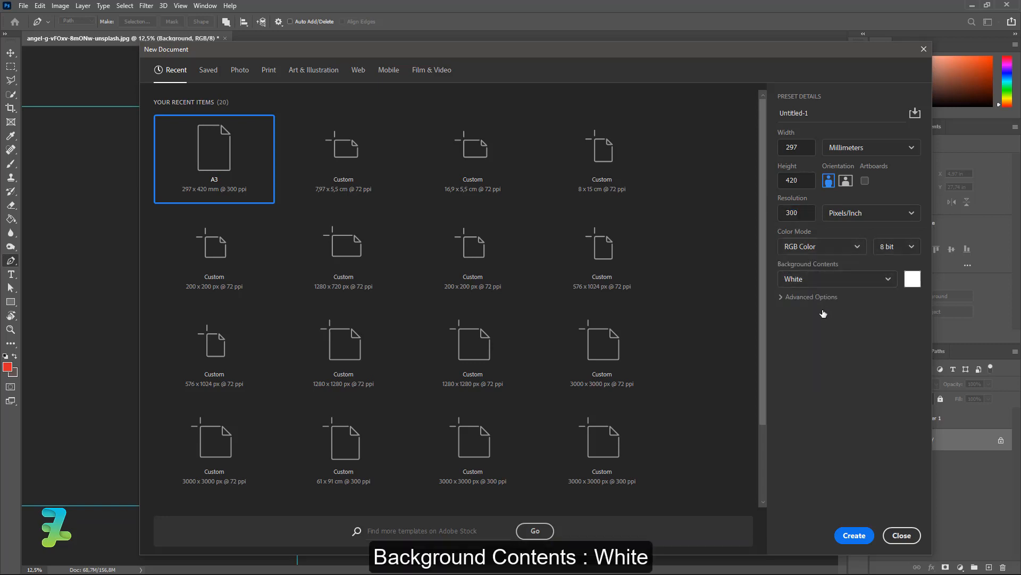
{"action": "left_click", "coordinate": [863, 535]}
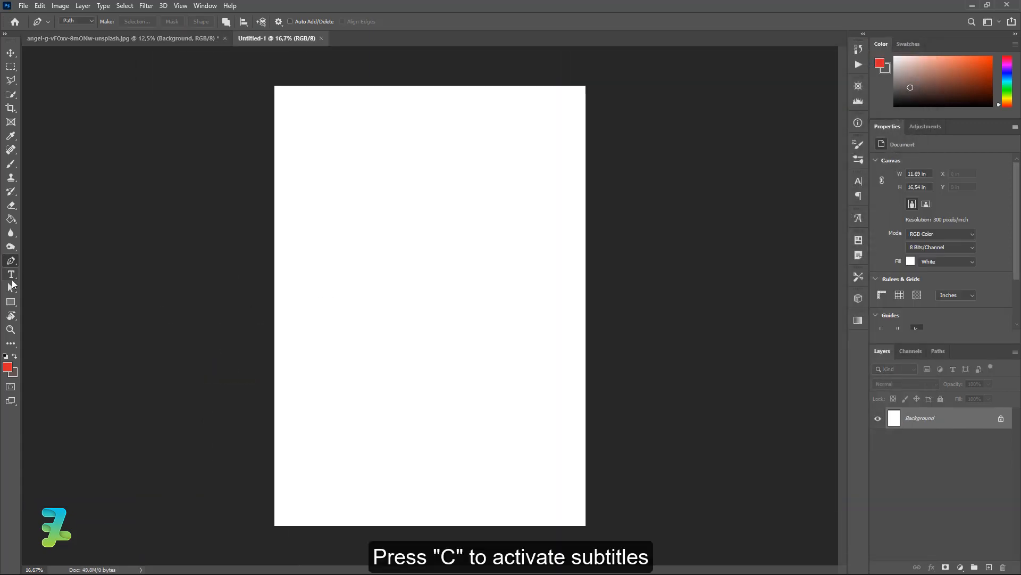
Step: Set the Horizontal Type tool's font to Piximisa
{"action": "left_click", "coordinate": [11, 274]}
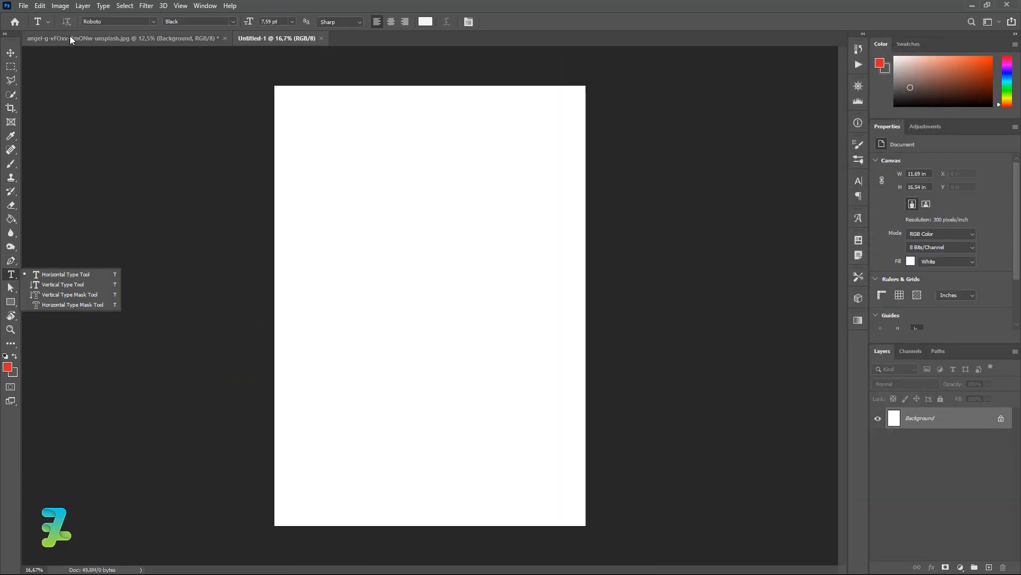
{"action": "left_click", "coordinate": [155, 20]}
{"action": "scroll", "coordinate": [283, 141], "scroll_direction": "down", "scroll_amount": 3}
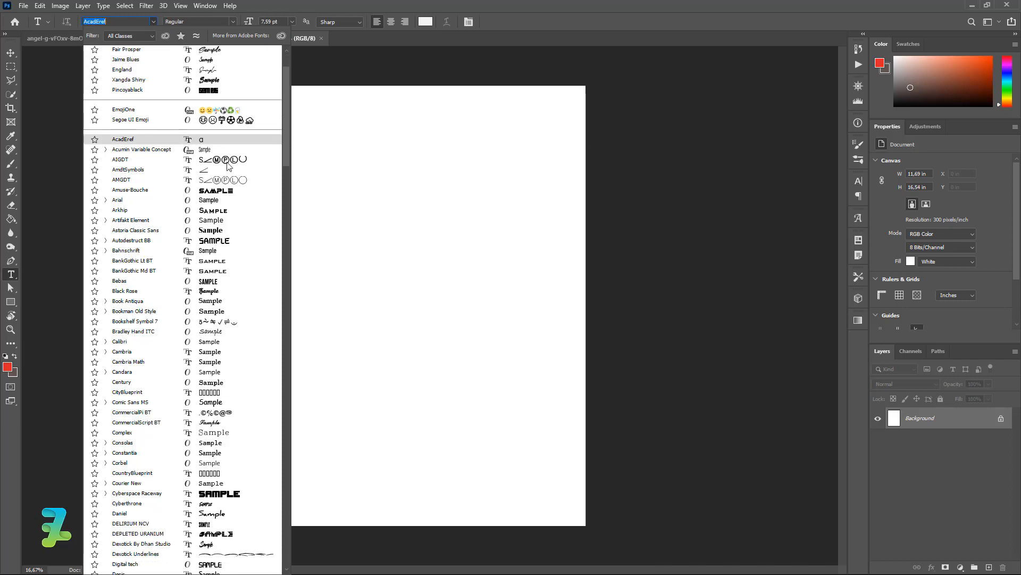
{"action": "left_click_drag", "start_coordinate": [289, 162], "coordinate": [297, 338]}
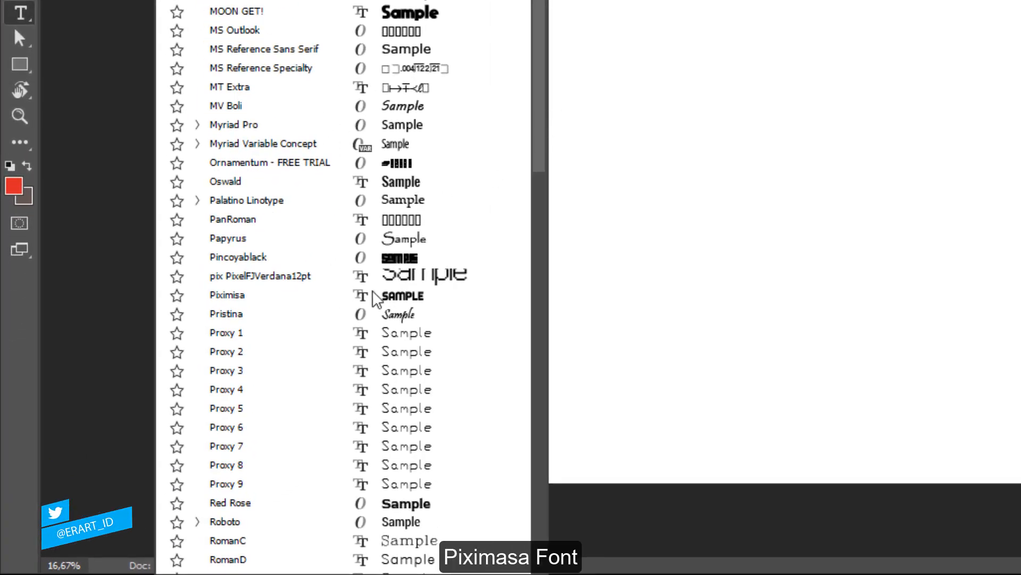
{"action": "left_click", "coordinate": [375, 295]}
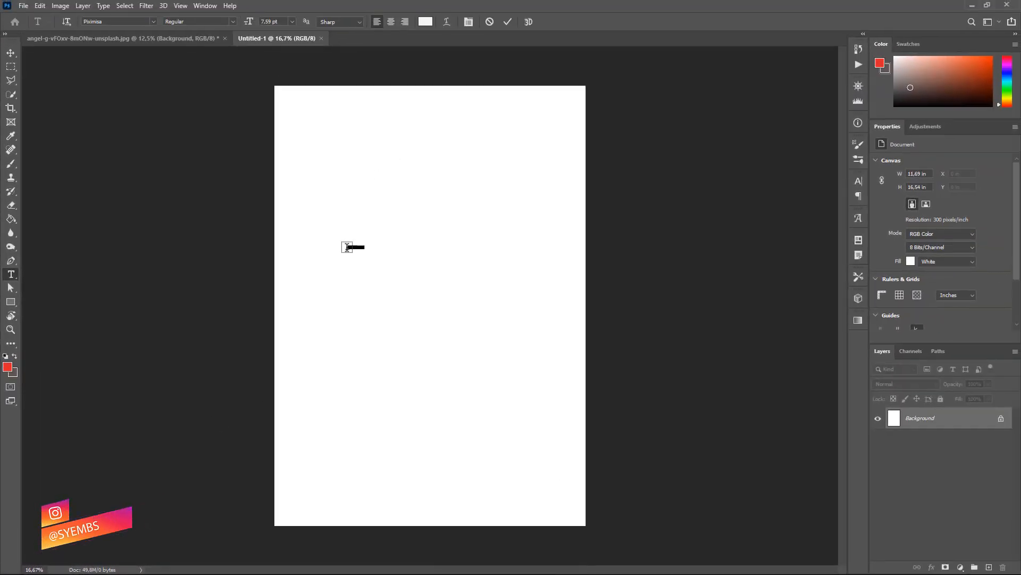
Step: Add the text HYPEBEAST in the upper half of the canvas at a size of 72 pt
{"action": "left_click", "coordinate": [328, 170]}
{"action": "left_click", "coordinate": [292, 22]}
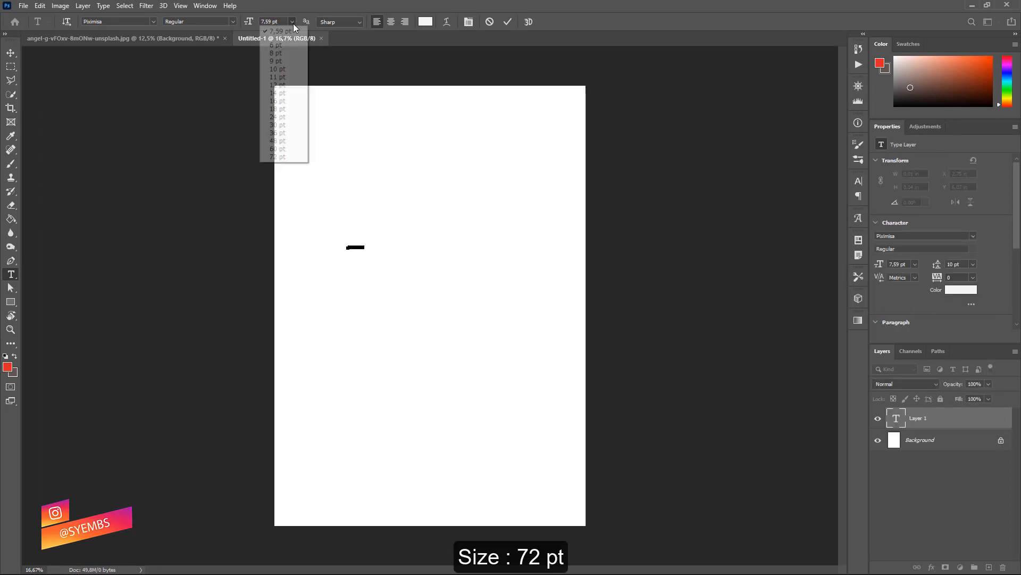
{"action": "left_click", "coordinate": [275, 157]}
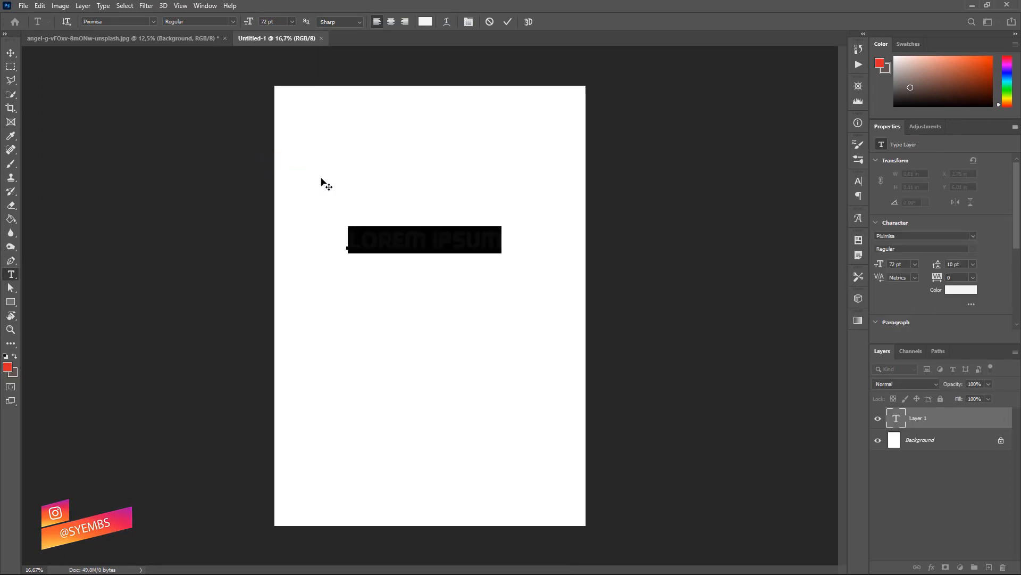
{"action": "type", "text": "HY"}
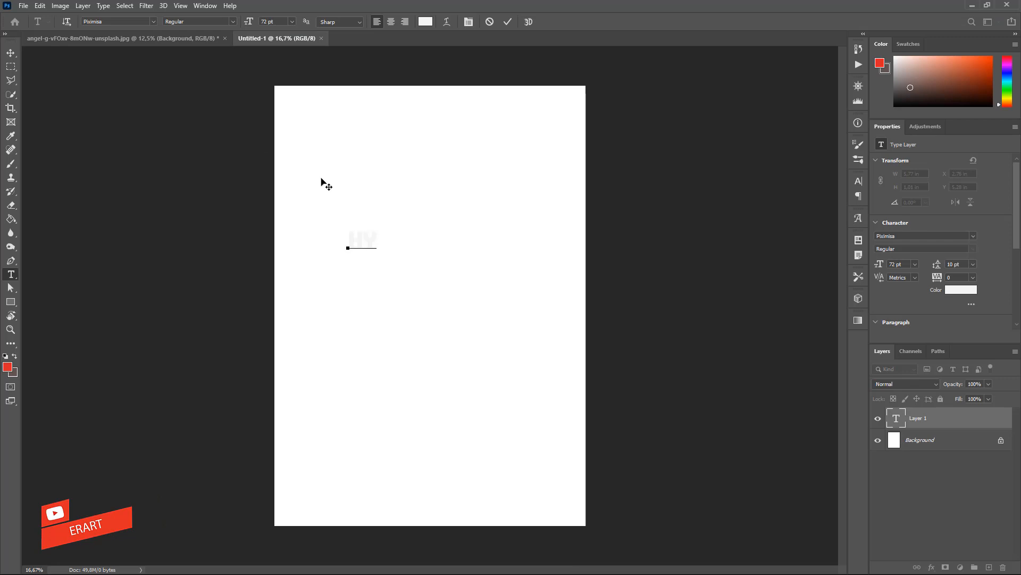
{"action": "type", "text": "PEBEAS"}
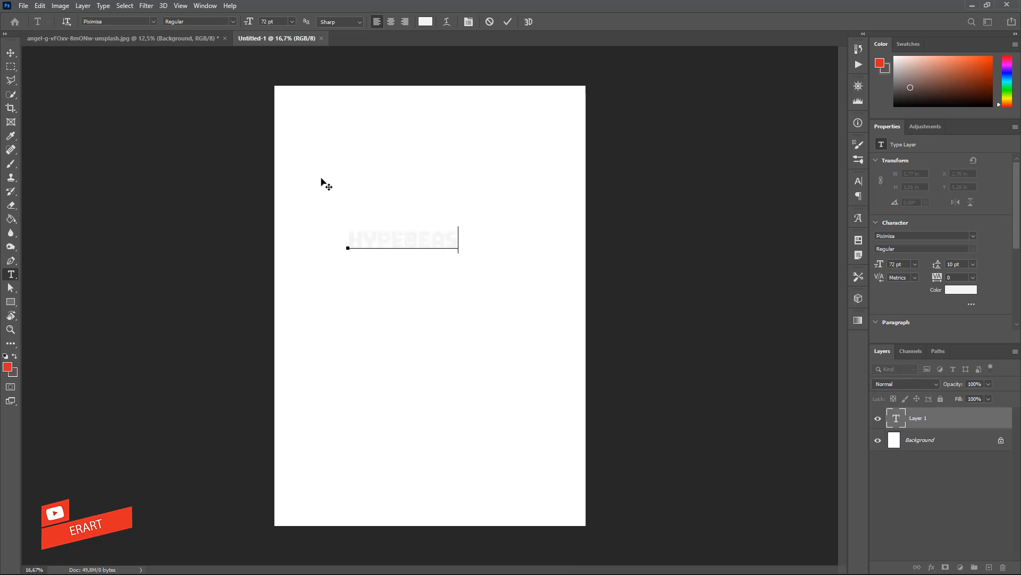
{"action": "type", "text": "T"}
Step: Recolor the whole HYPEBEAST text with the red foreground color and commit it
{"action": "key", "text": "ctrl+a"}
{"action": "left_click", "coordinate": [15, 355]}
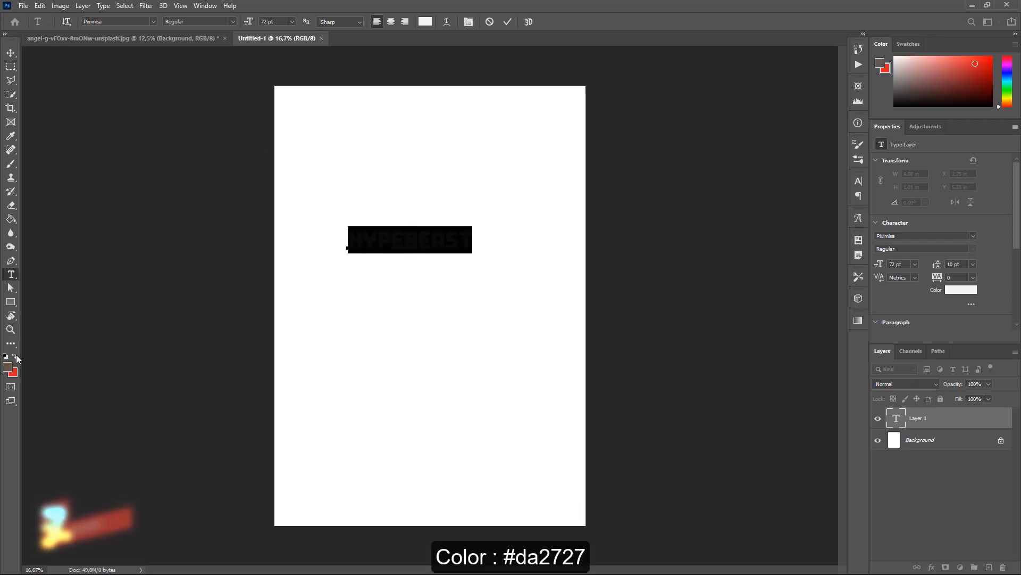
{"action": "left_click", "coordinate": [15, 355]}
{"action": "left_click", "coordinate": [11, 53]}
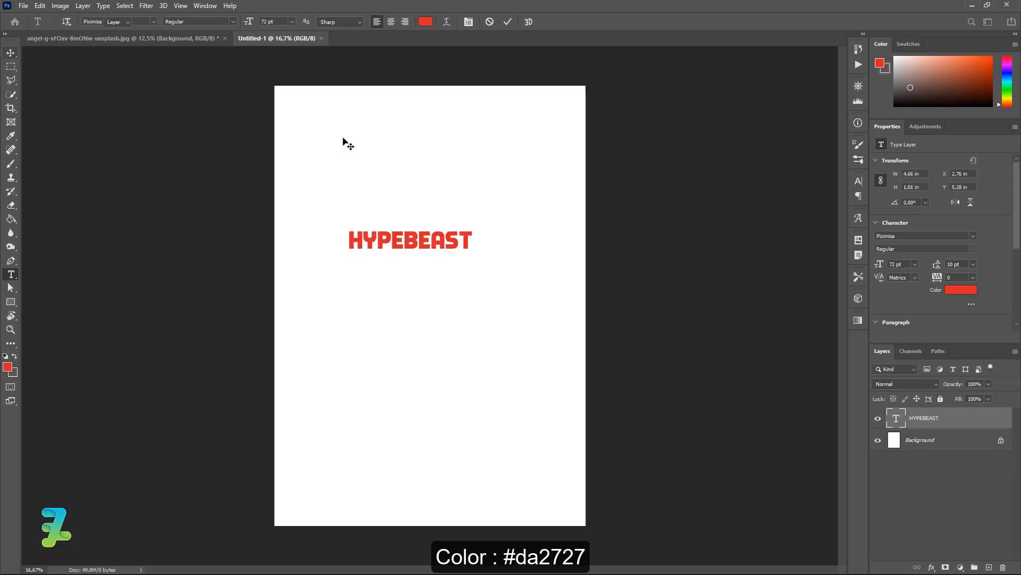
Step: Scale the HYPEBEAST text up proportionally to about 191% with Free Transform
{"action": "key", "text": "ctrl+t"}
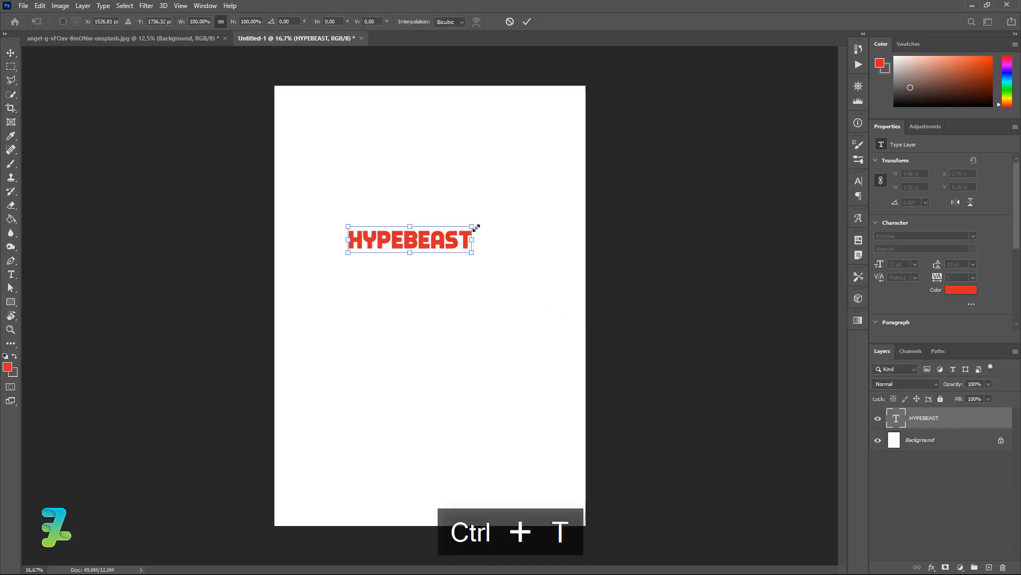
{"action": "left_click_drag", "start_coordinate": [472, 228], "coordinate": [521, 189]}
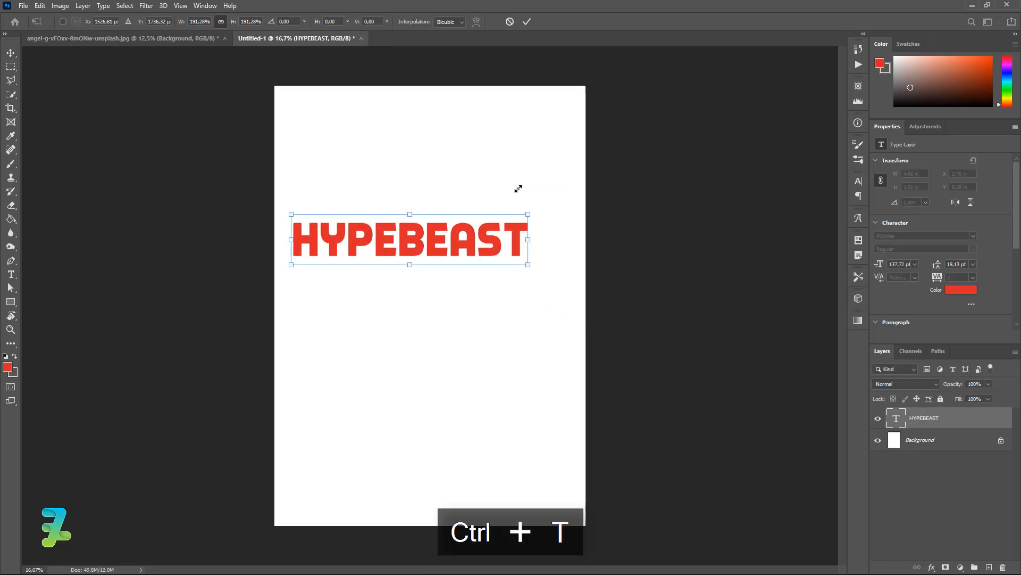
{"action": "left_click", "coordinate": [10, 53]}
Step: Center the HYPEBEAST text horizontally and vertically on the canvas, leaving nothing selected
{"action": "key", "text": "ctrl+a"}
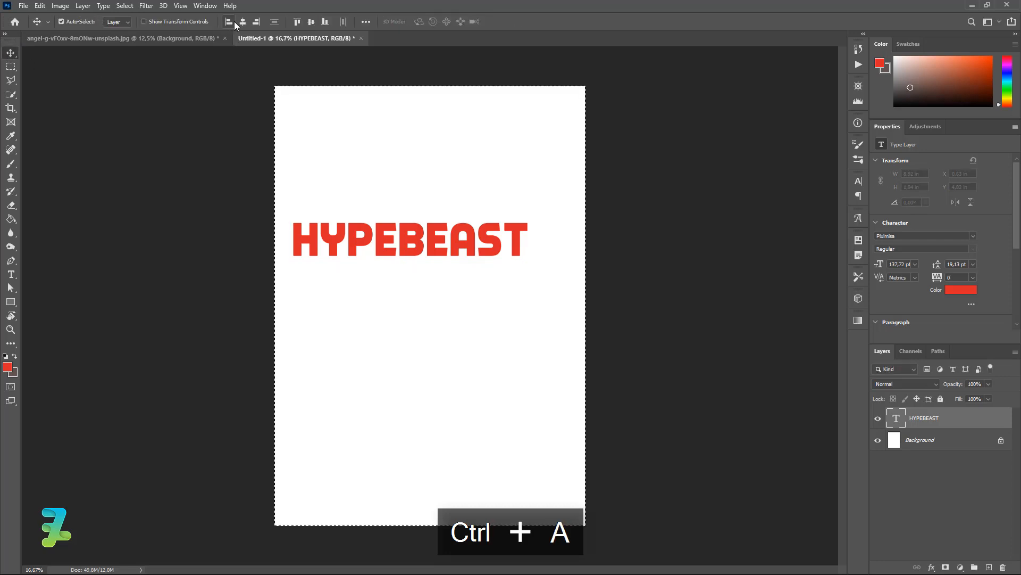
{"action": "left_click", "coordinate": [238, 22]}
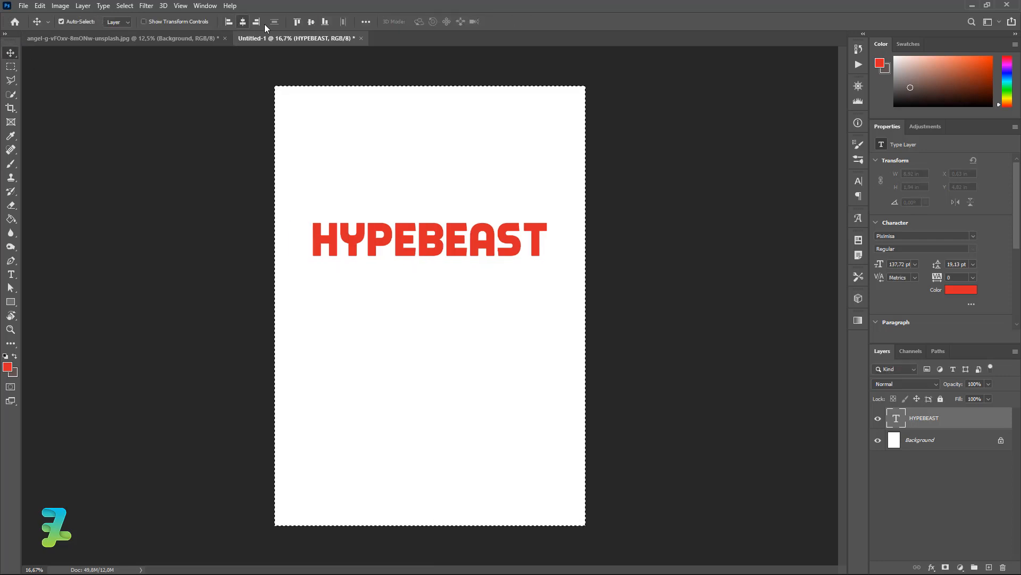
{"action": "left_click", "coordinate": [312, 25]}
{"action": "key", "text": "ctrl+d"}
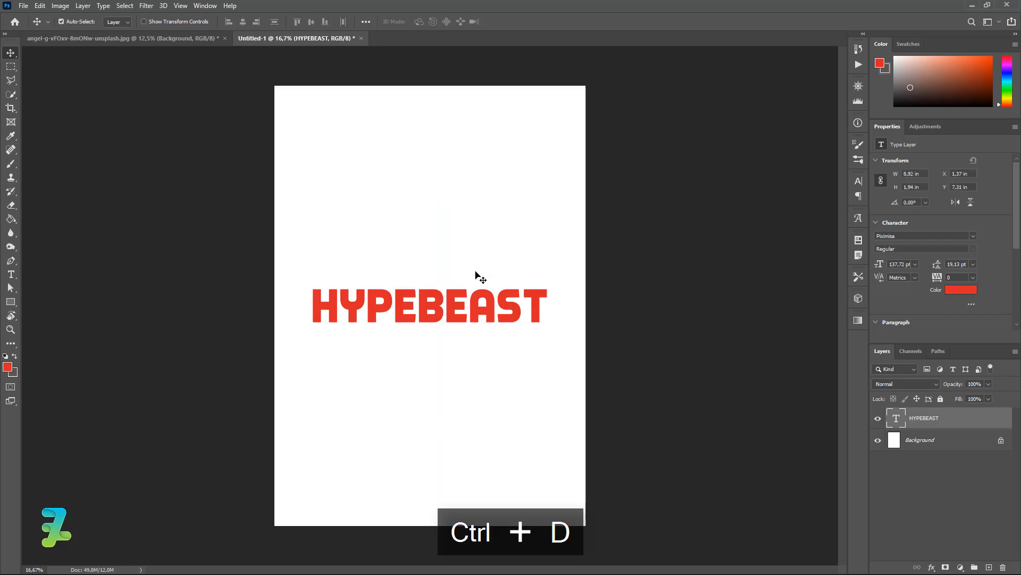
Step: Duplicate the HYPEBEAST text three times and stack the copies evenly above the original
{"action": "key", "text": "ctrl+j"}
{"action": "left_click_drag", "start_coordinate": [462, 312], "coordinate": [456, 191]}
{"action": "key", "text": "ctrl+j"}
{"action": "key", "text": "ctrl+j"}
Step: Add two more HYPEBEAST copies below the original with the same row spacing
{"action": "left_click", "coordinate": [456, 317]}
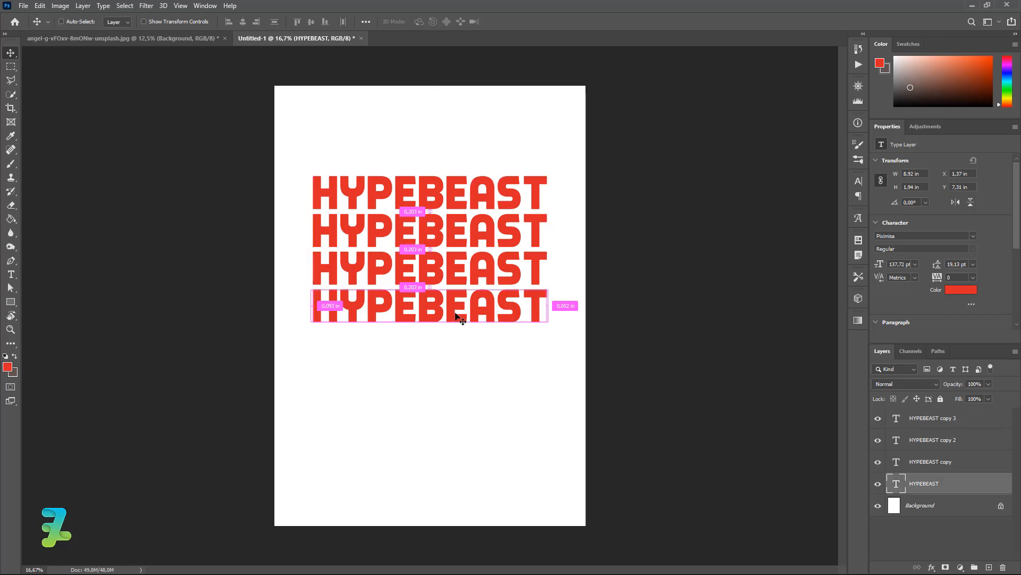
{"action": "key", "text": "ctrl+j"}
{"action": "left_click_drag", "start_coordinate": [456, 317], "coordinate": [466, 353]}
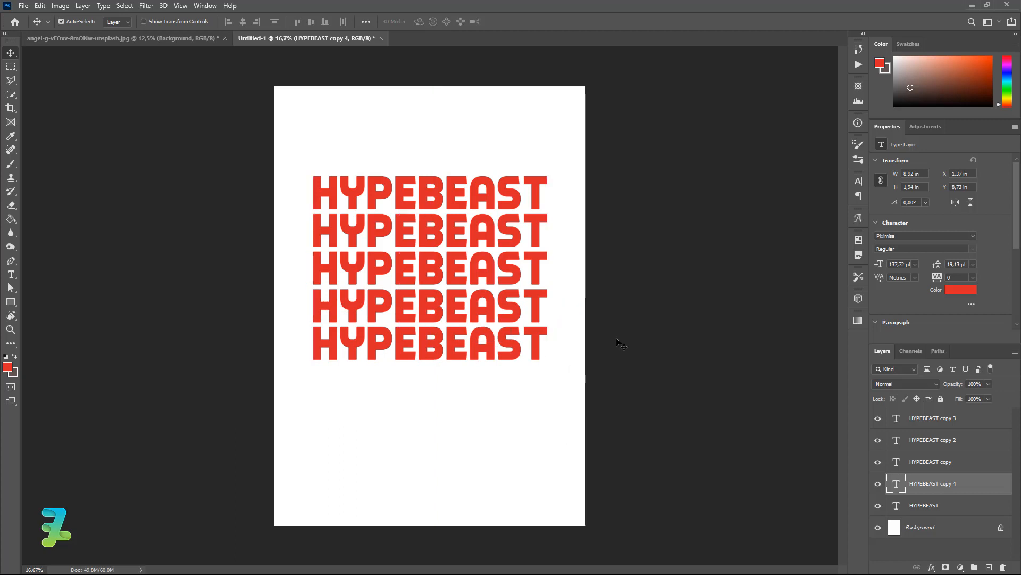
{"action": "key", "text": "ctrl+j"}
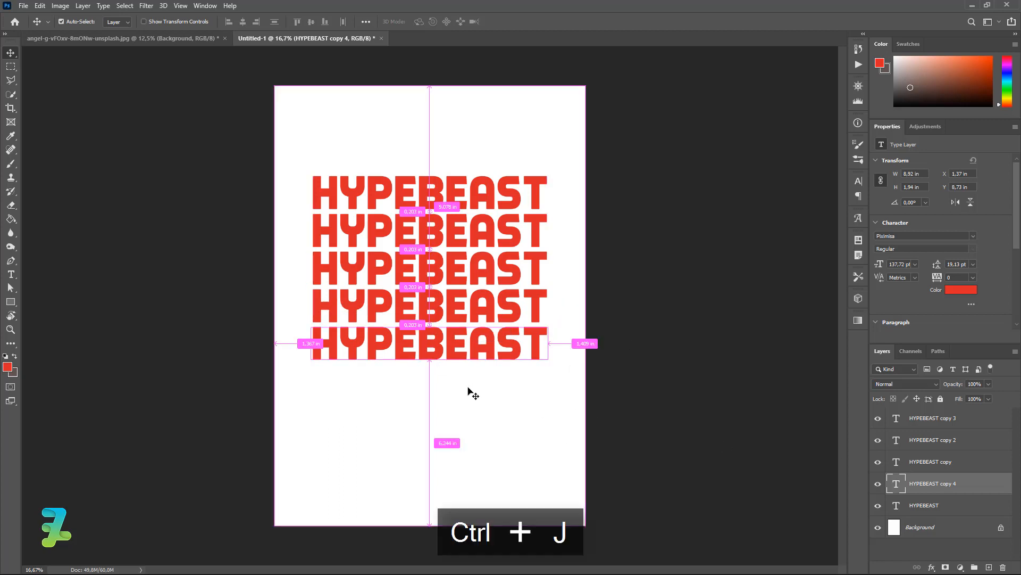
{"action": "left_click_drag", "start_coordinate": [424, 351], "coordinate": [433, 389]}
Step: Group all six HYPEBEAST text layers
{"action": "left_click", "coordinate": [923, 518]}
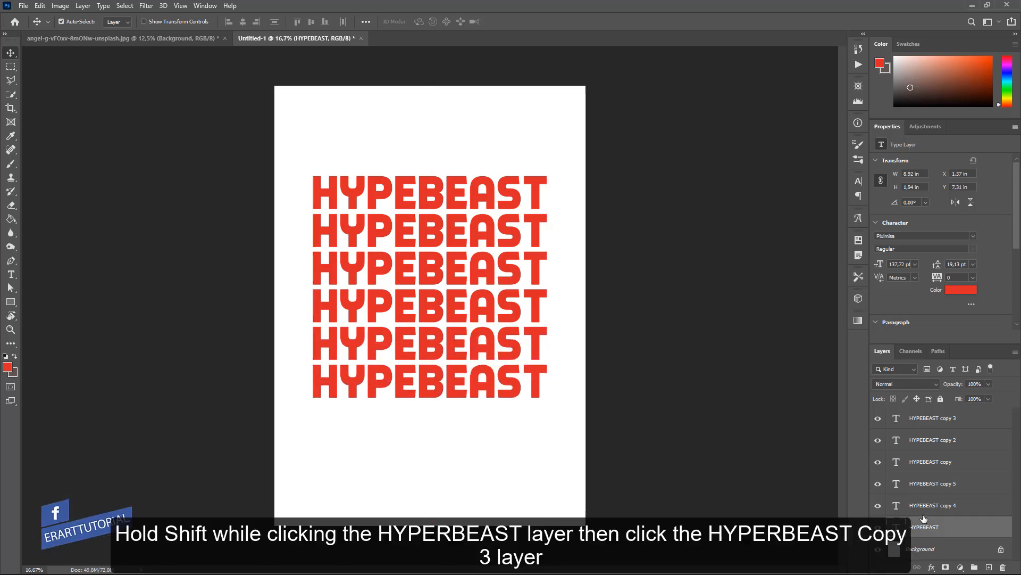
{"action": "left_click", "coordinate": [929, 420], "text": "shift"}
{"action": "key", "text": "ctrl+g"}
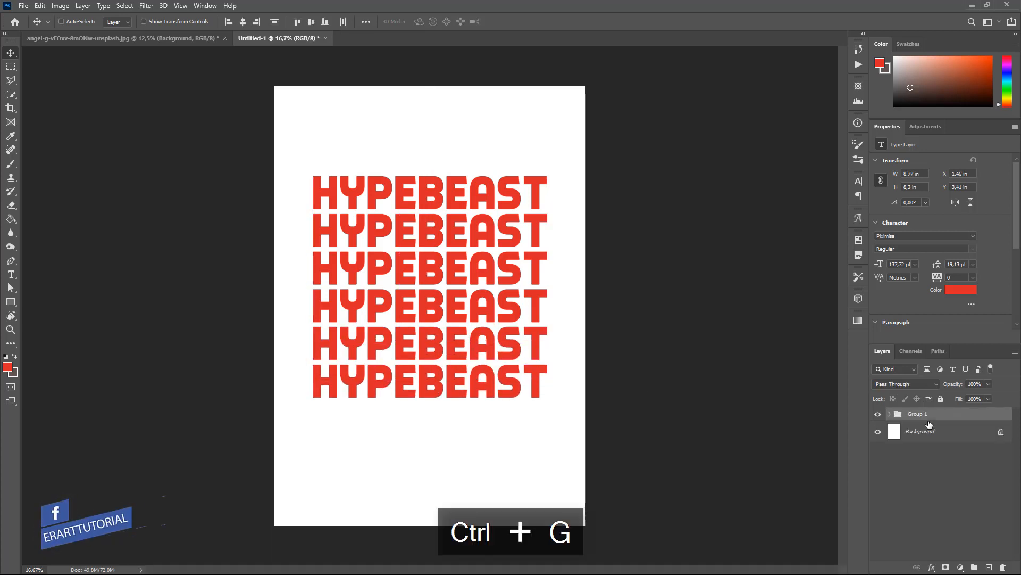
Step: Center the group of HYPEBEAST rows horizontally and vertically on the canvas, leaving nothing selected
{"action": "key", "text": "ctrl+a"}
{"action": "left_click", "coordinate": [243, 22]}
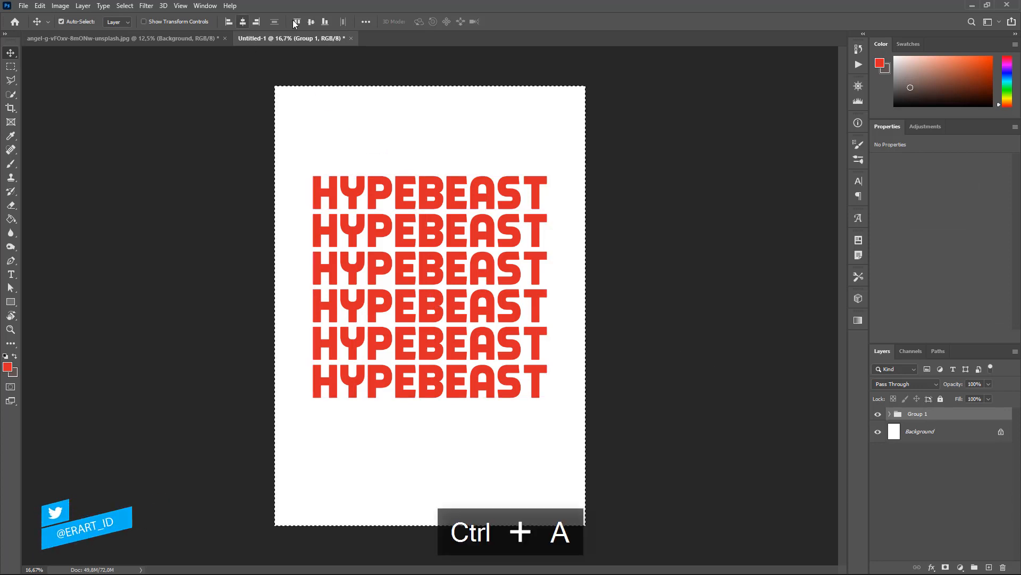
{"action": "left_click", "coordinate": [311, 21]}
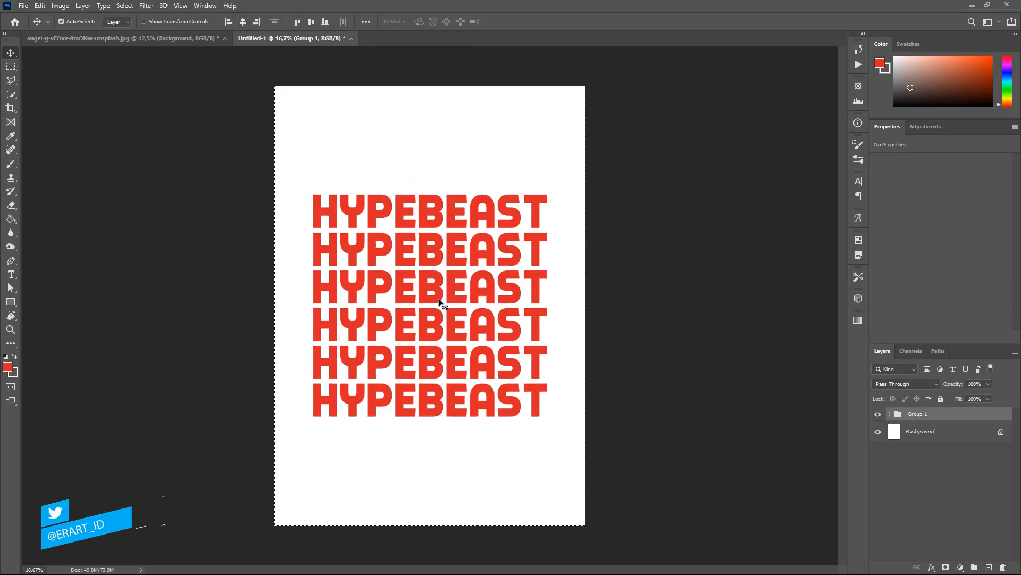
{"action": "key", "text": "ctrl+d"}
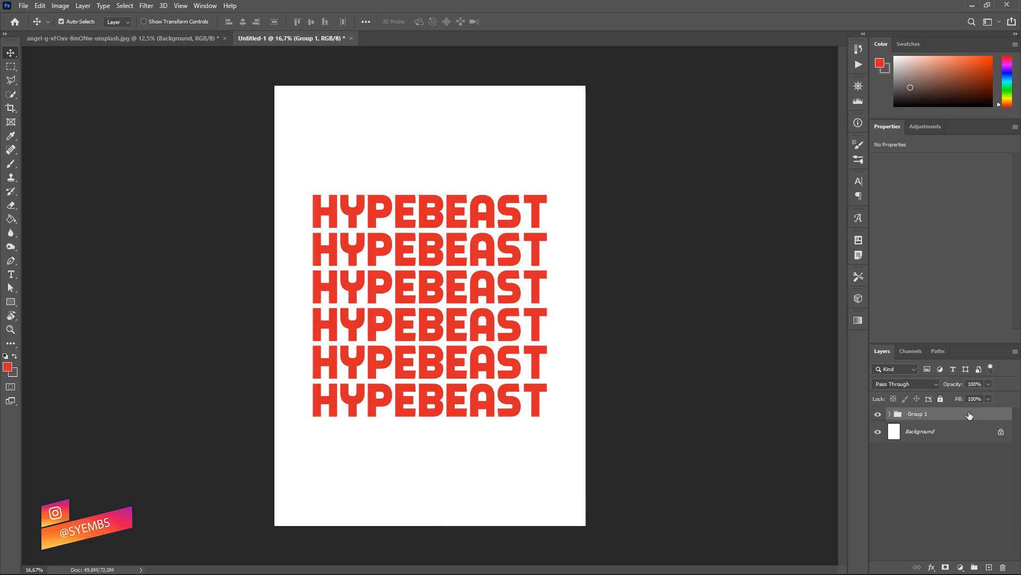
Step: Convert a duplicate of Group 1 to a smart object, with the original group hidden, and duplicate that smart object
{"action": "key", "text": "ctrl+j"}
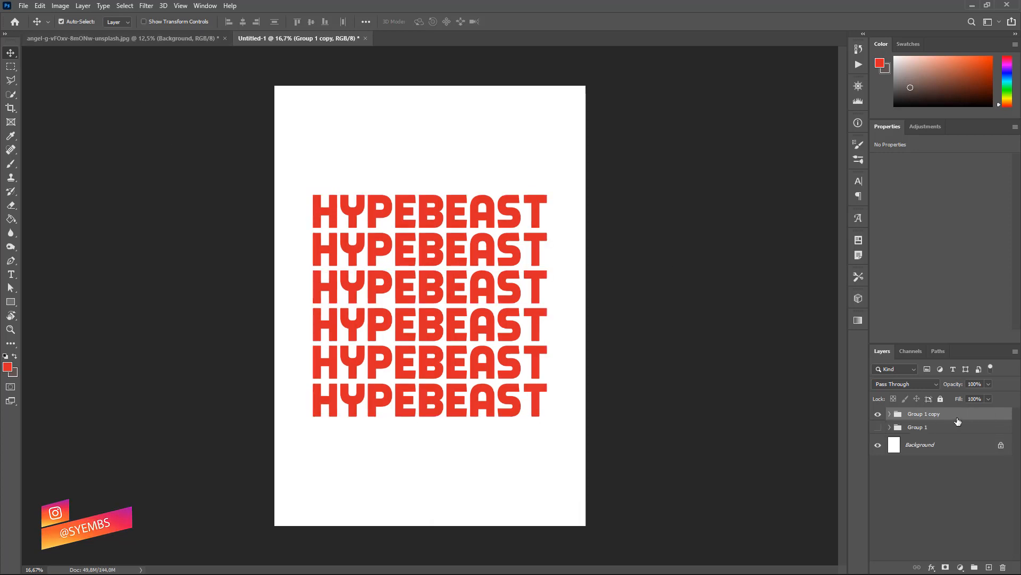
{"action": "right_click", "coordinate": [957, 420]}
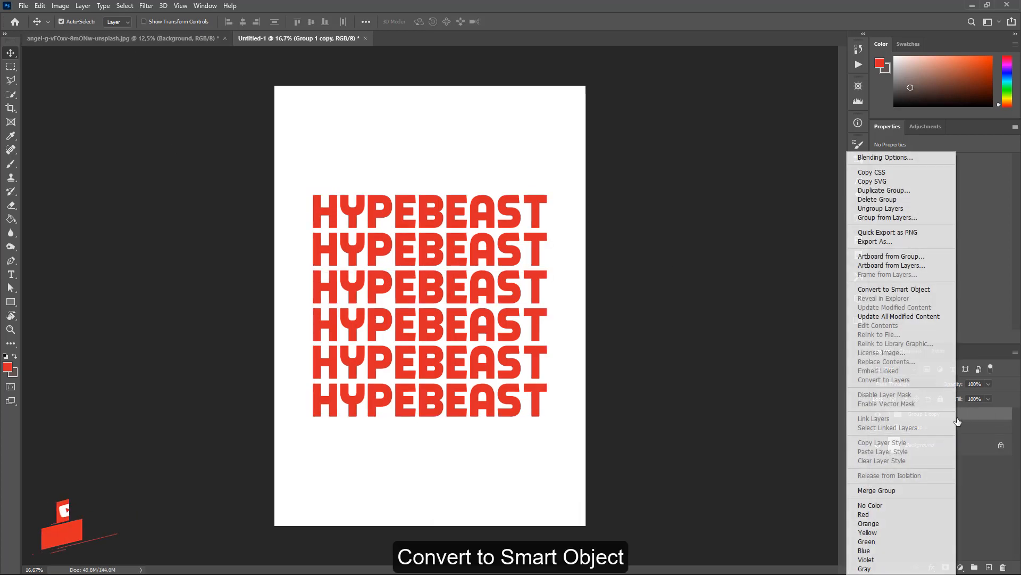
{"action": "left_click", "coordinate": [912, 294]}
{"action": "key", "text": "ctrl+j"}
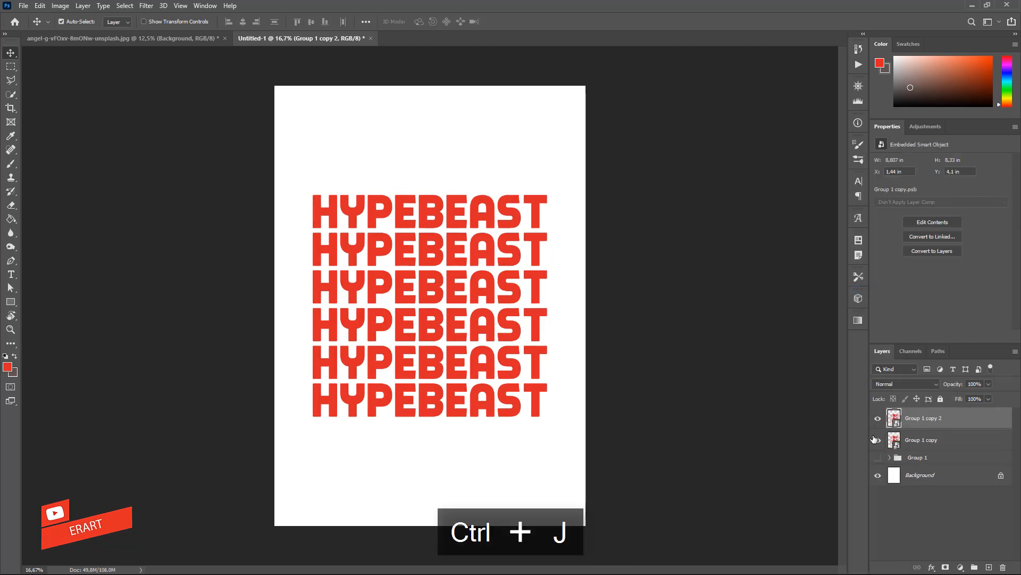
Step: Apply the Liquify filter to the visible HYPEBEAST smart object, pushing the letters up and down with a size 918 brush into wavy rows
{"action": "left_click", "coordinate": [145, 6]}
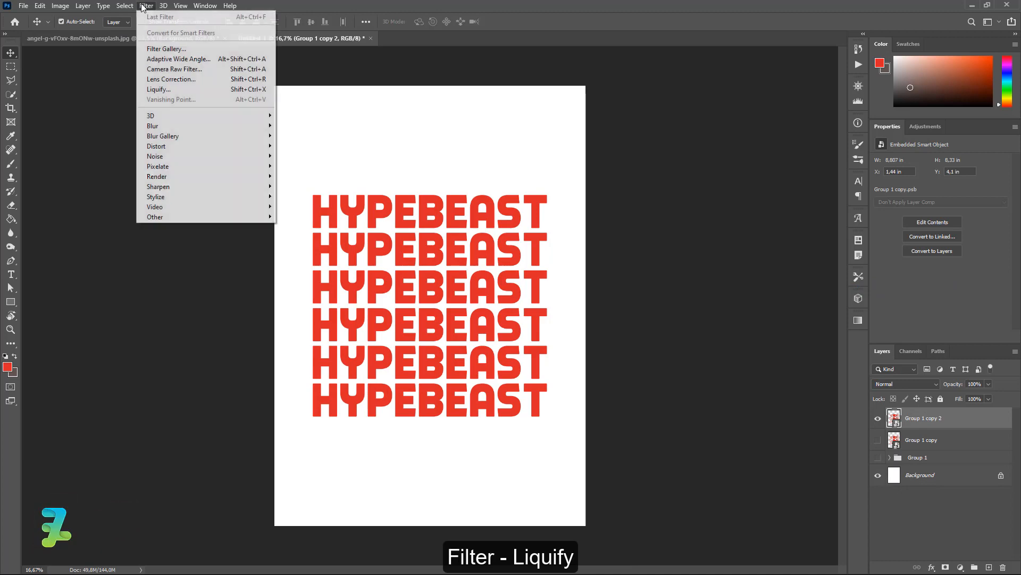
{"action": "left_click", "coordinate": [172, 89]}
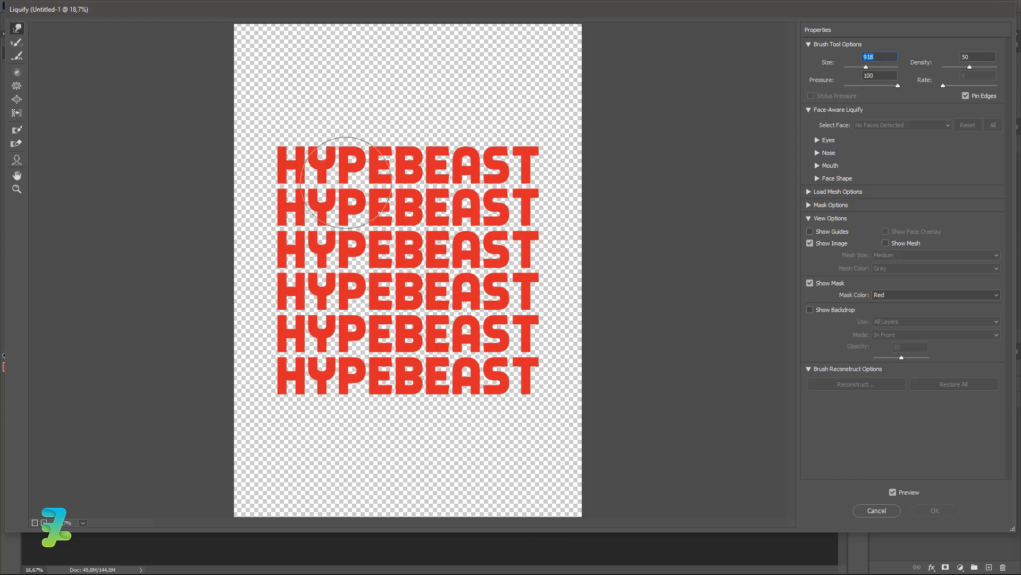
{"action": "left_click_drag", "start_coordinate": [347, 187], "coordinate": [343, 140]}
{"action": "mouse_move", "coordinate": [458, 114]}
{"action": "left_mouse_down"}
{"action": "mouse_move", "coordinate": [455, 202]}
{"action": "mouse_move", "coordinate": [464, 209]}
{"action": "left_mouse_up"}
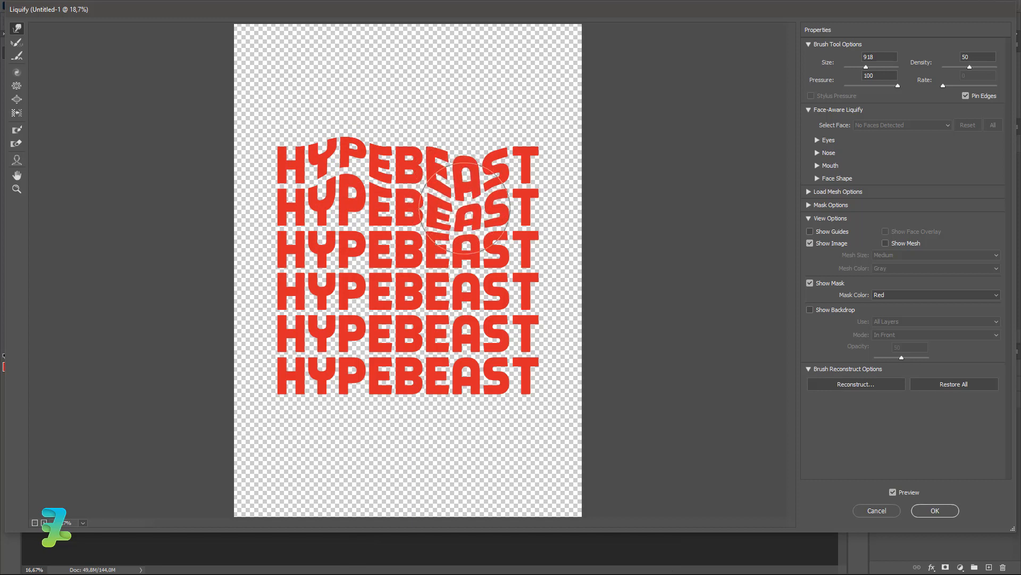
{"action": "left_click_drag", "start_coordinate": [479, 276], "coordinate": [460, 229]}
{"action": "mouse_move", "coordinate": [339, 256]}
{"action": "left_mouse_down"}
{"action": "mouse_move", "coordinate": [325, 270]}
{"action": "mouse_move", "coordinate": [338, 276]}
{"action": "left_mouse_up"}
{"action": "left_click_drag", "start_coordinate": [336, 359], "coordinate": [333, 328]}
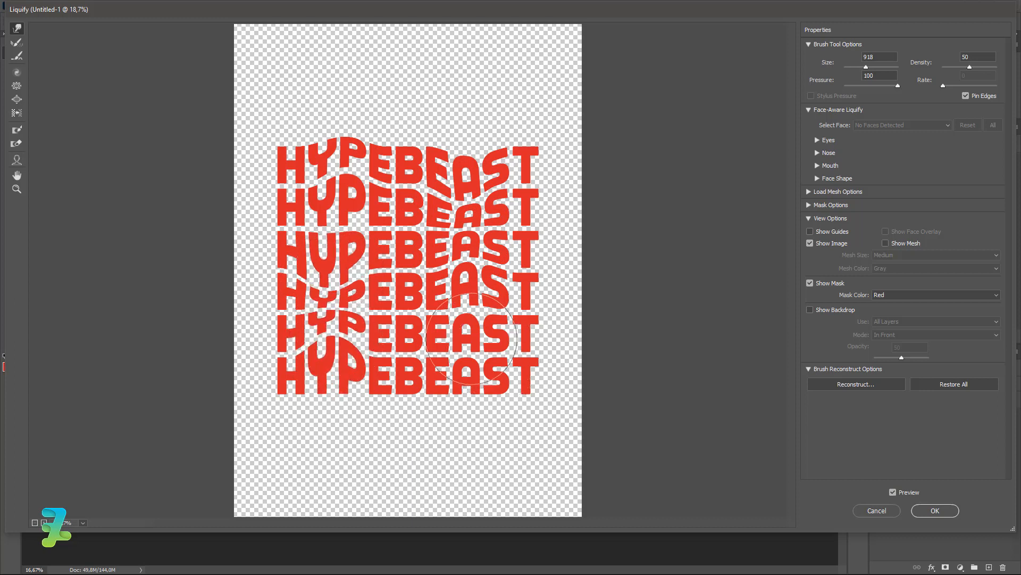
{"action": "left_click_drag", "start_coordinate": [472, 338], "coordinate": [475, 359]}
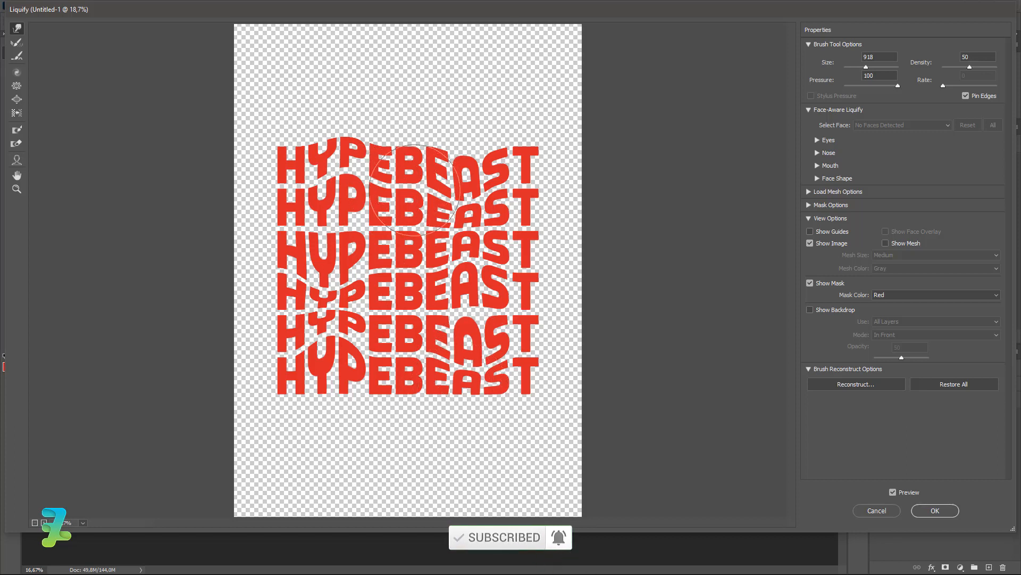
{"action": "left_click_drag", "start_coordinate": [414, 190], "coordinate": [414, 173]}
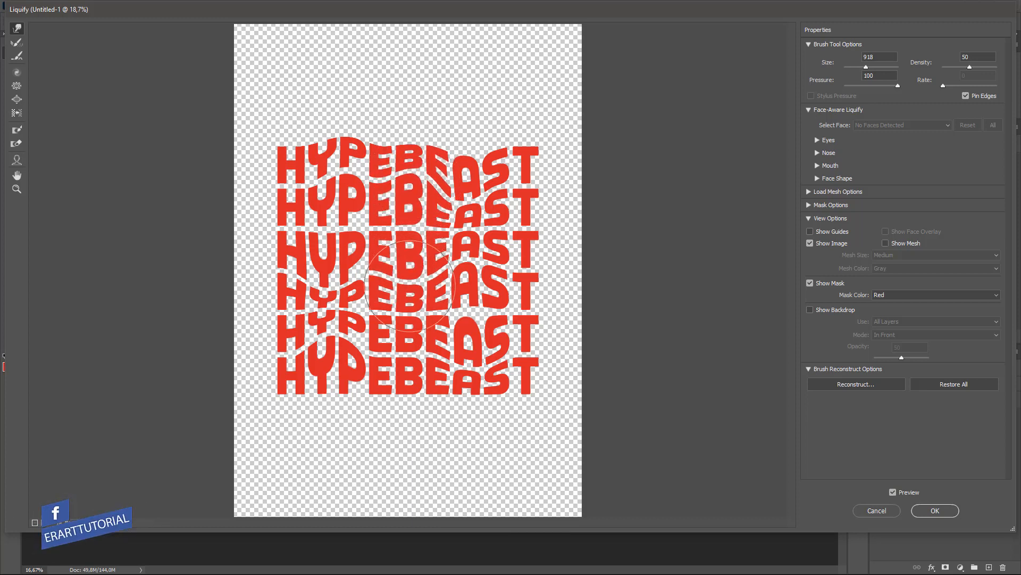
{"action": "left_click_drag", "start_coordinate": [409, 285], "coordinate": [412, 345]}
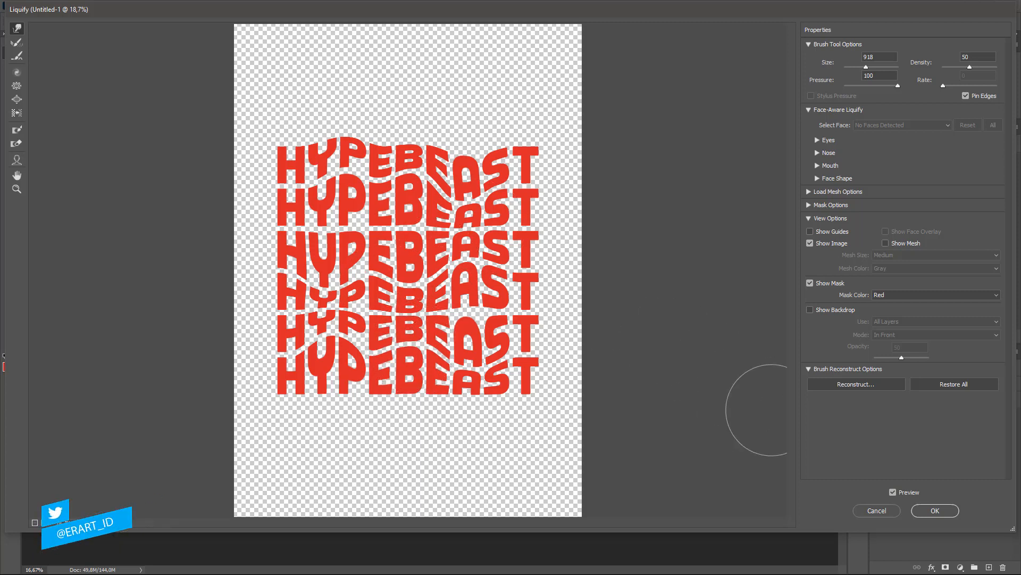
{"action": "left_click", "coordinate": [935, 510]}
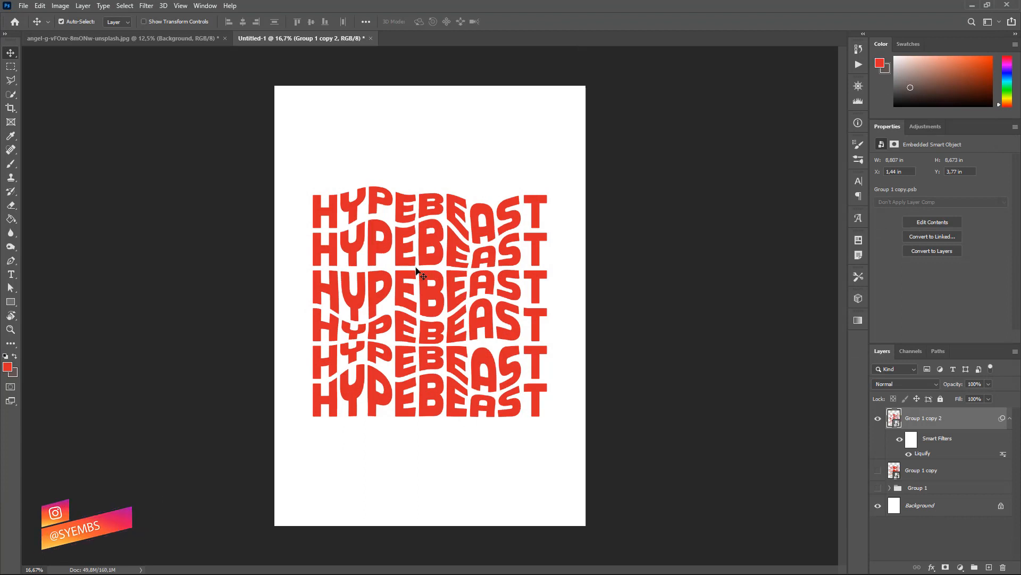
Step: Float the photo document in its own window, copy its masked man layer into the poster document, and dock the photo window again
{"action": "left_click", "coordinate": [165, 39]}
{"action": "right_click", "coordinate": [165, 38]}
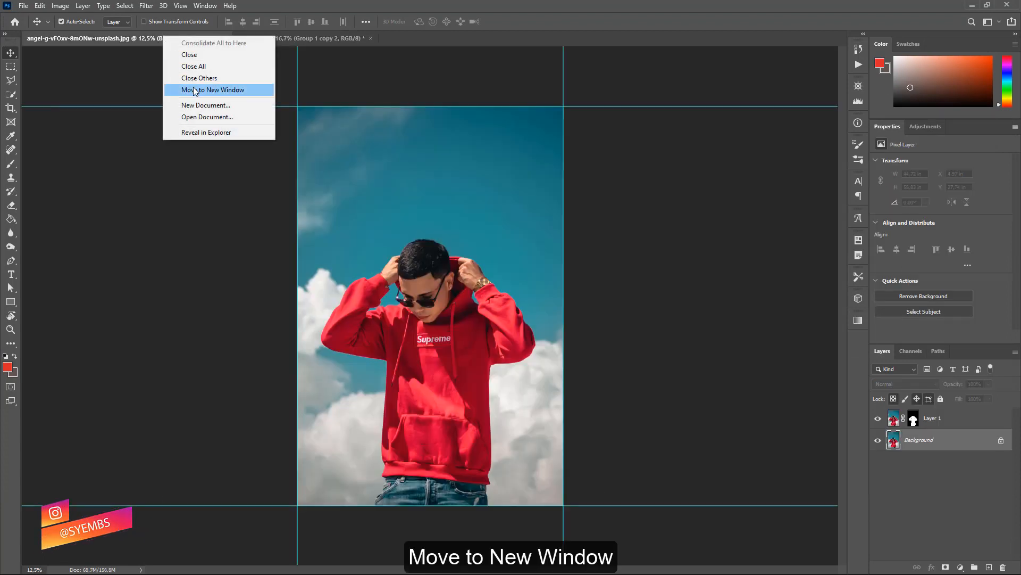
{"action": "left_click", "coordinate": [202, 89]}
{"action": "left_click", "coordinate": [165, 265]}
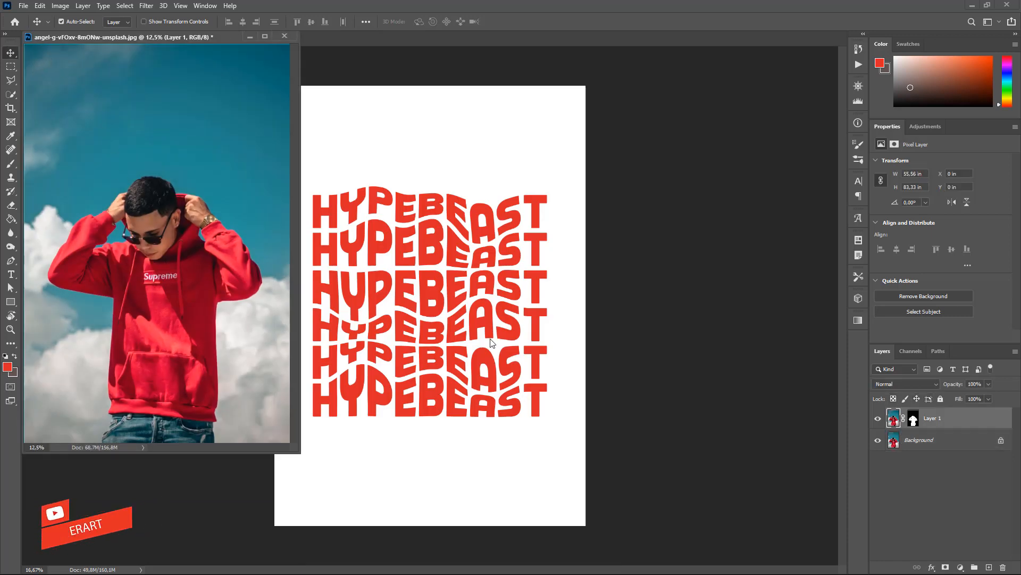
{"action": "left_click_drag", "start_coordinate": [873, 418], "coordinate": [459, 277]}
{"action": "left_click_drag", "start_coordinate": [197, 36], "coordinate": [83, 42]}
{"action": "left_click", "coordinate": [83, 41]}
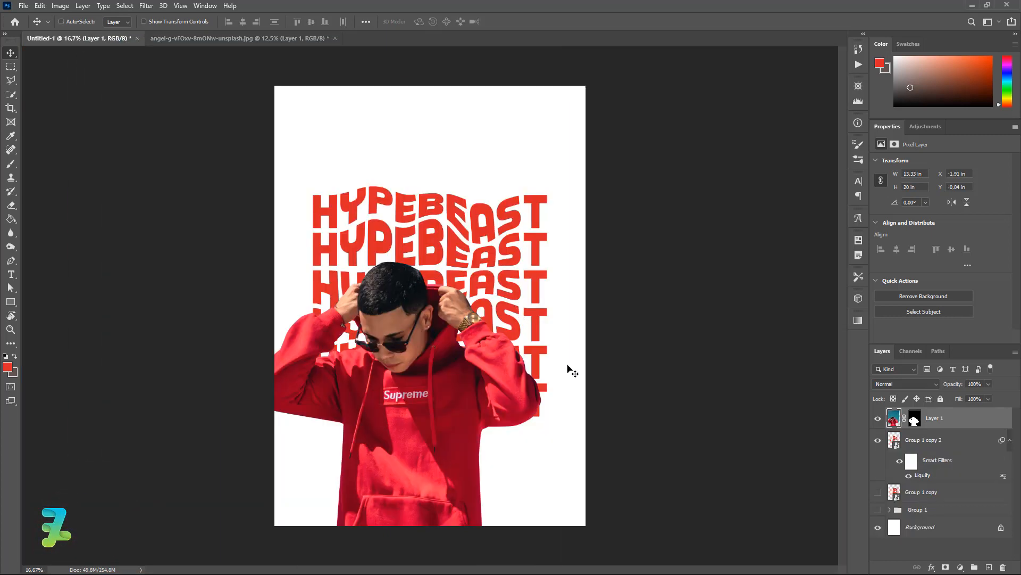
Step: Scale the man to about 50% and place him in front of the HYPEBEAST rows, with his lower edge aligned to the last row
{"action": "key", "text": "ctrl+t"}
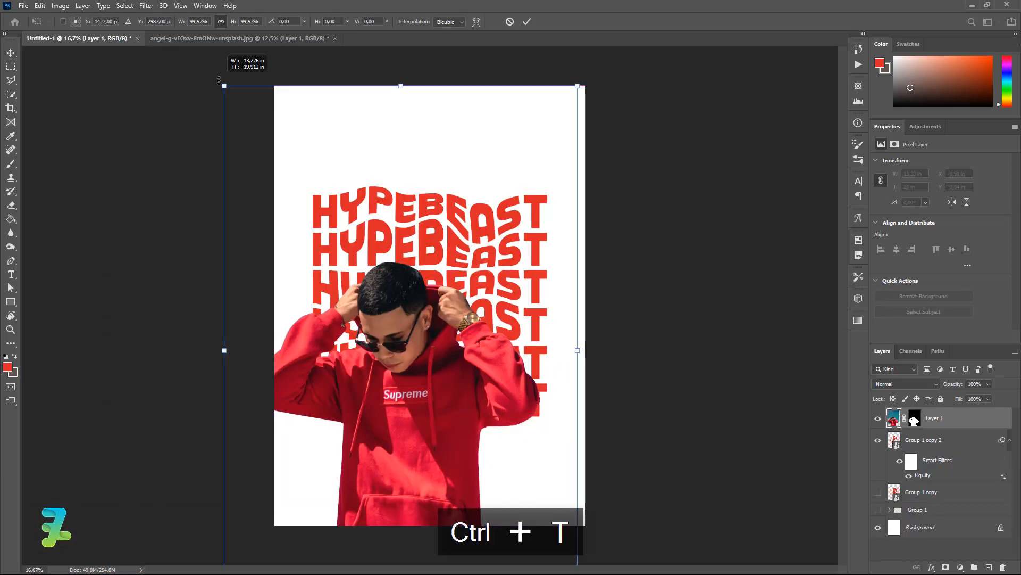
{"action": "left_click_drag", "start_coordinate": [222, 84], "coordinate": [277, 223]}
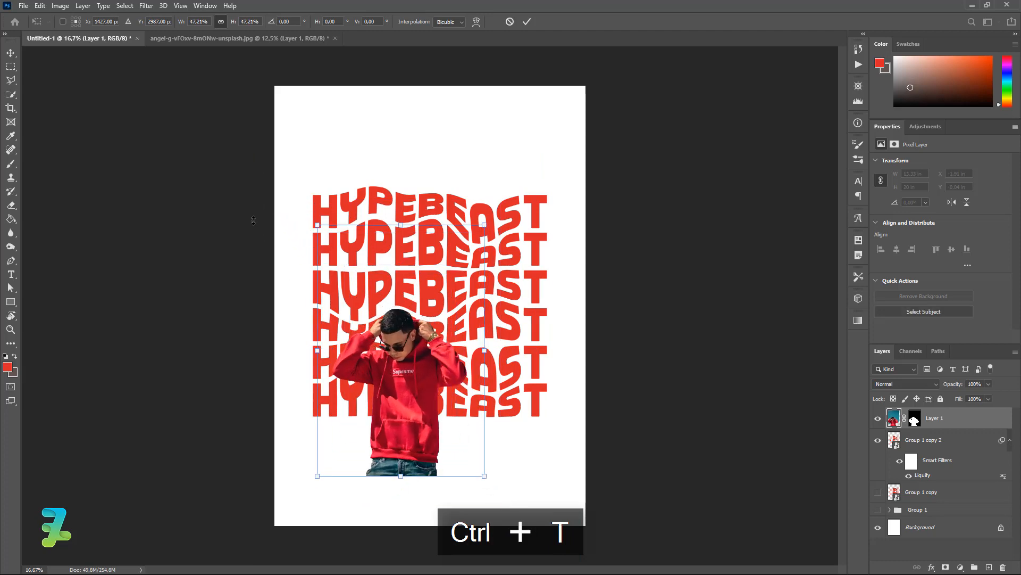
{"action": "left_click_drag", "start_coordinate": [402, 364], "coordinate": [434, 316]}
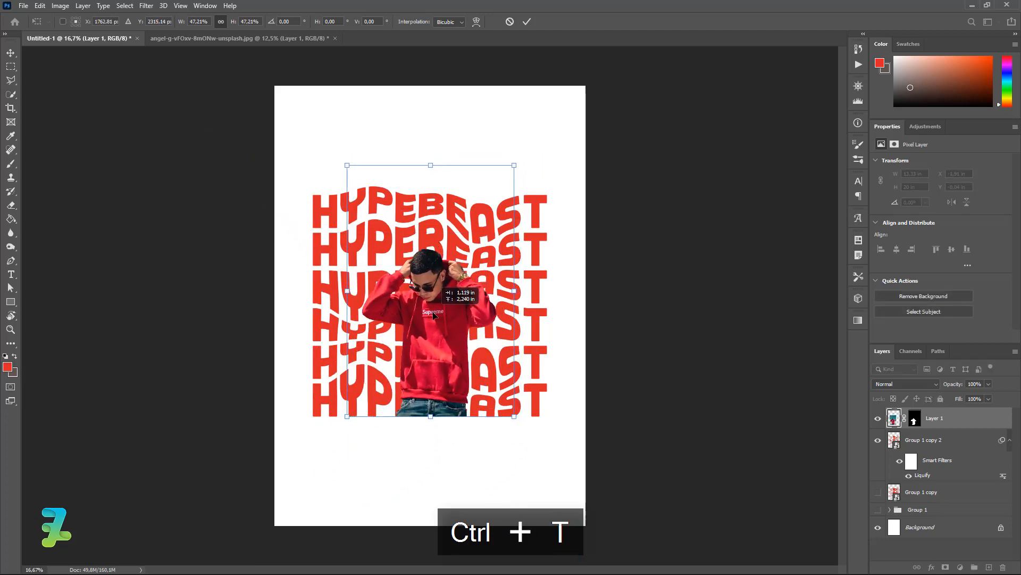
{"action": "left_click_drag", "start_coordinate": [346, 165], "coordinate": [337, 160]}
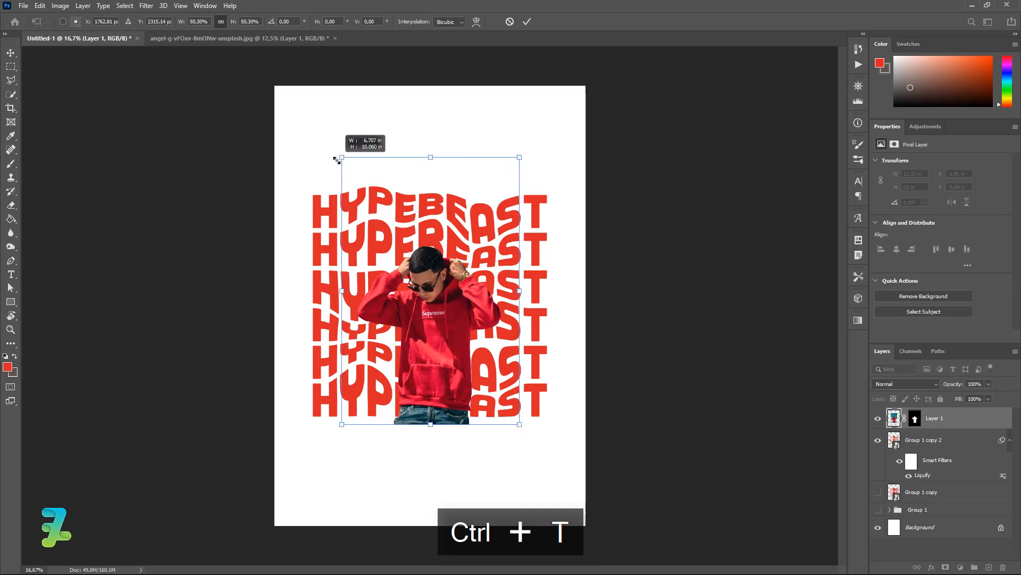
{"action": "left_click_drag", "start_coordinate": [433, 312], "coordinate": [436, 304]}
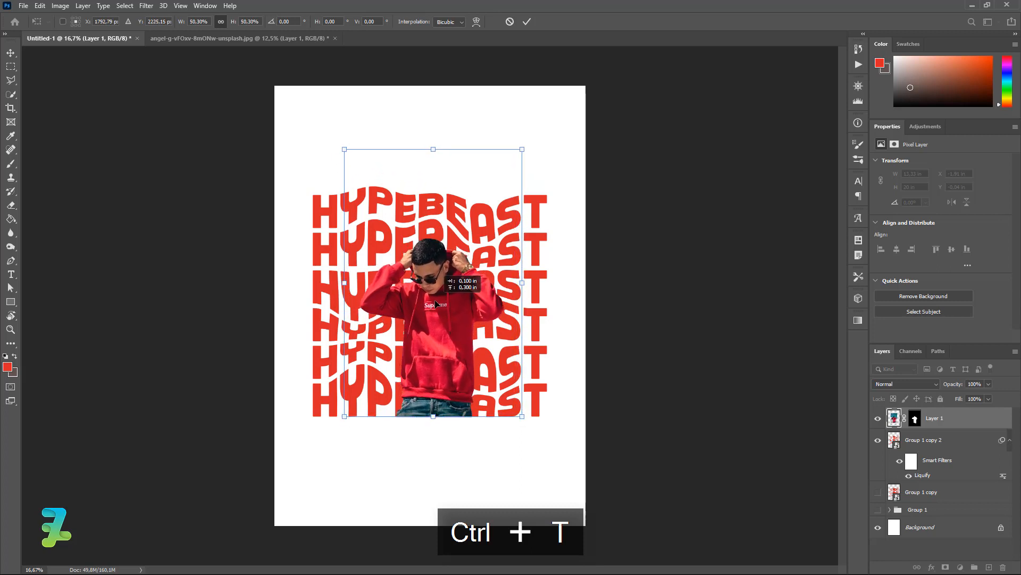
{"action": "left_click", "coordinate": [11, 53]}
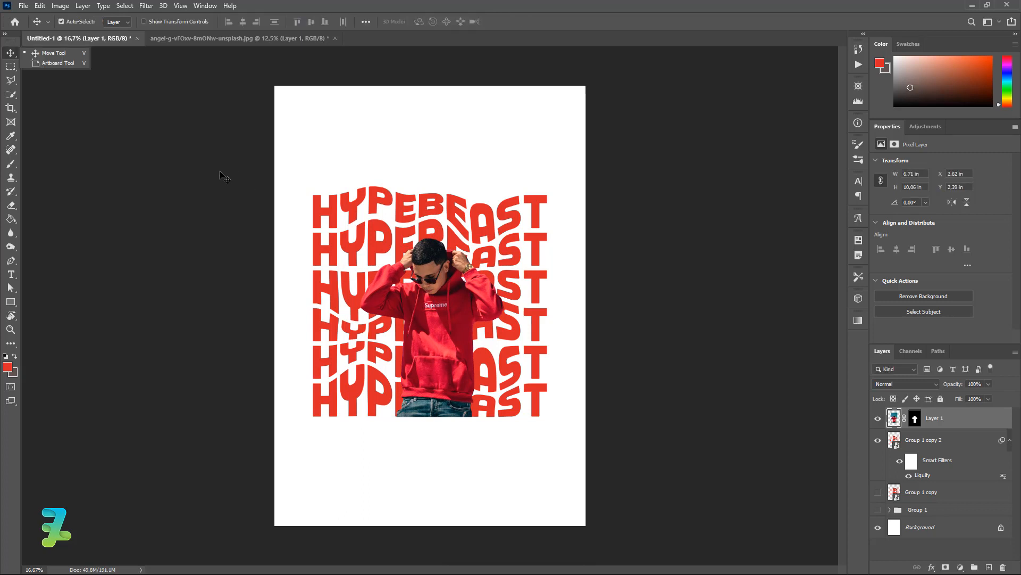
Step: Set the foreground color to black, #000000
{"action": "key", "text": "i"}
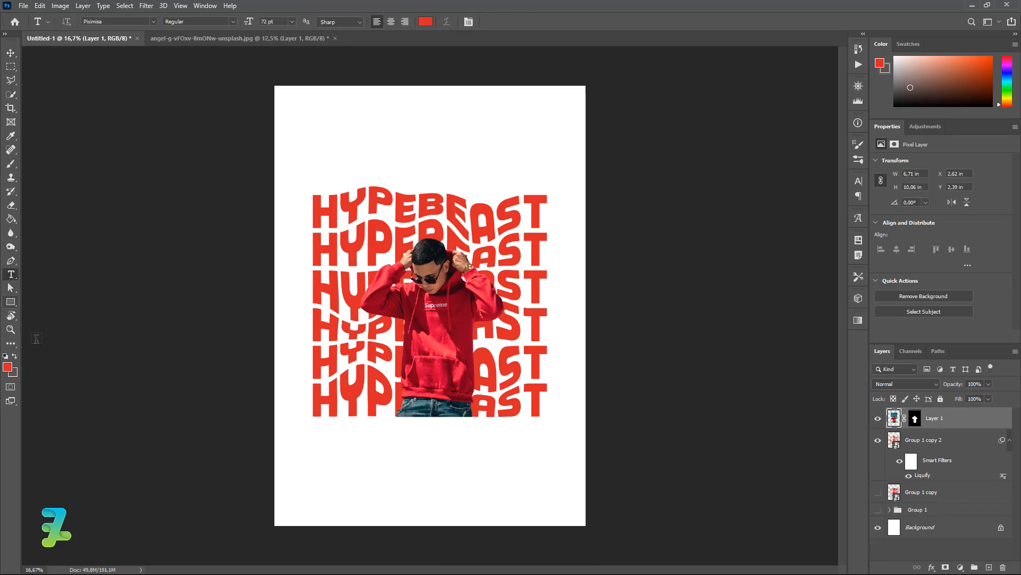
{"action": "left_click", "coordinate": [14, 355]}
{"action": "left_click", "coordinate": [8, 366]}
{"action": "type", "text": "000000"}
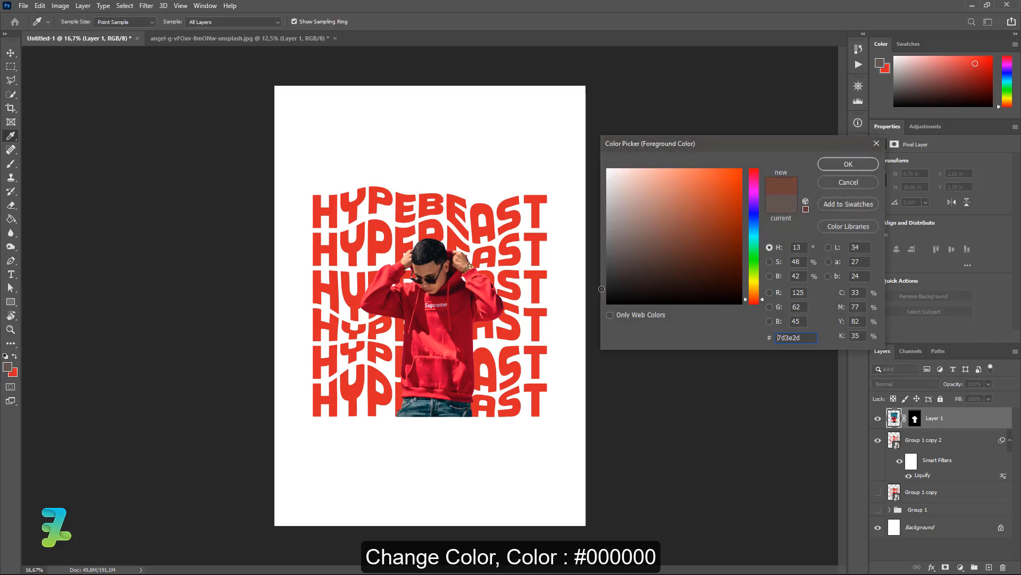
{"action": "left_click", "coordinate": [848, 165]}
Step: Add a text layer below the man in Roboto and paste the paragraph beginning "The word HYPEBEAST is typically used"
{"action": "key", "text": "t"}
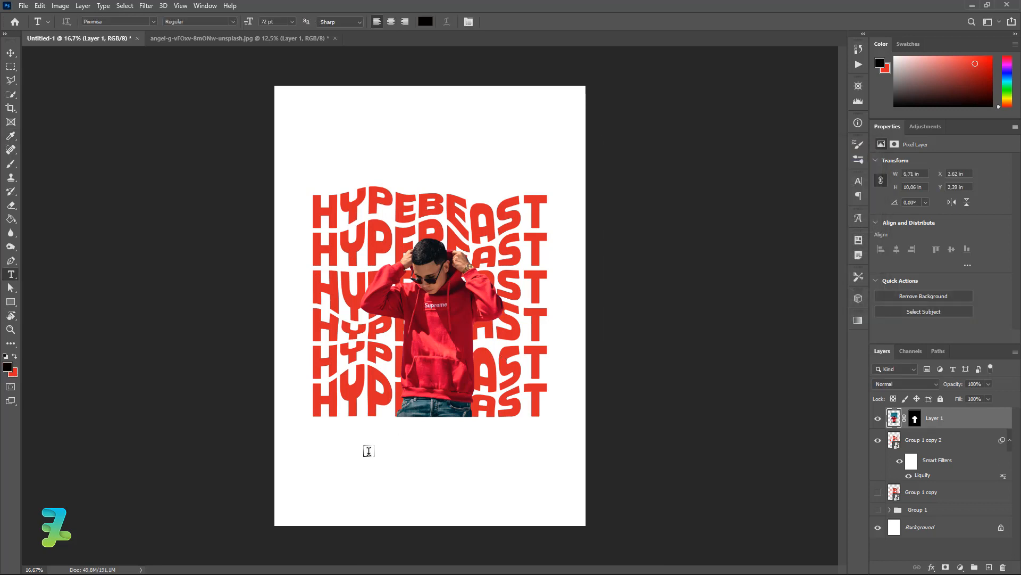
{"action": "left_click", "coordinate": [368, 450]}
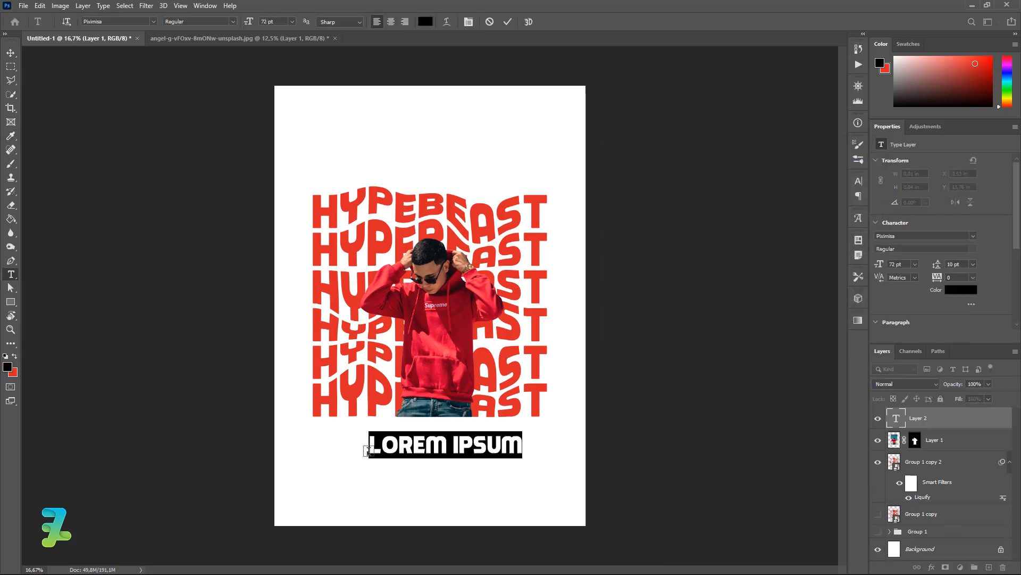
{"action": "left_click", "coordinate": [155, 21]}
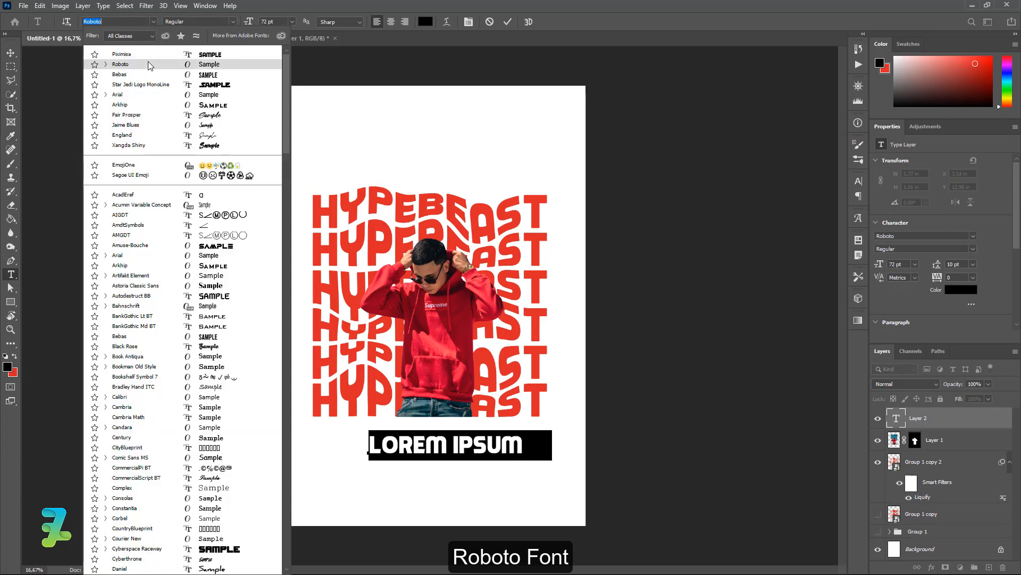
{"action": "left_click", "coordinate": [149, 69]}
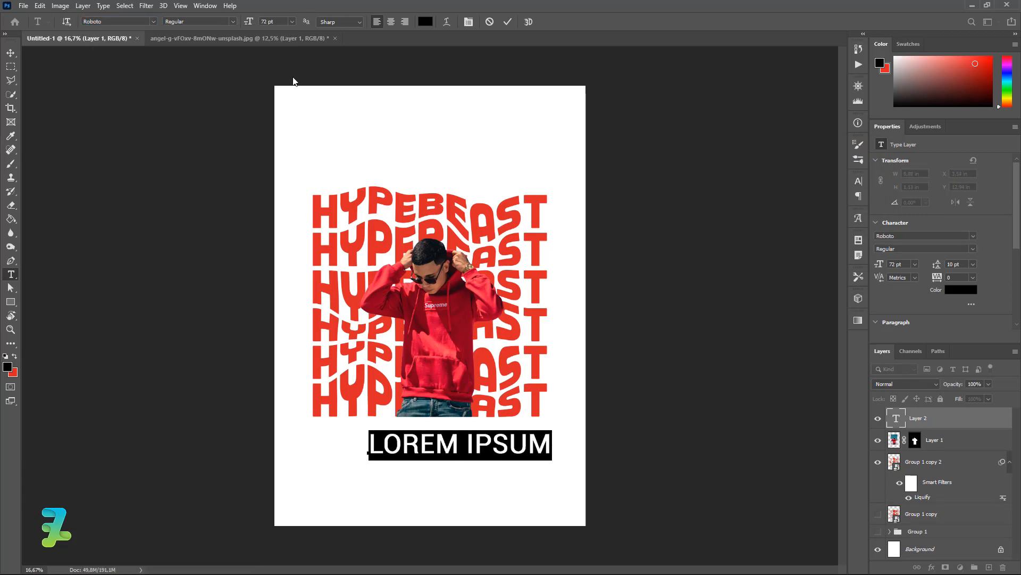
{"action": "key", "text": "ctrl+v"}
Step: Set the pasted text to 14 pt and move it just below the last HYPEBEAST row, aligned with the rows' left edge
{"action": "key", "text": "ctrl+a"}
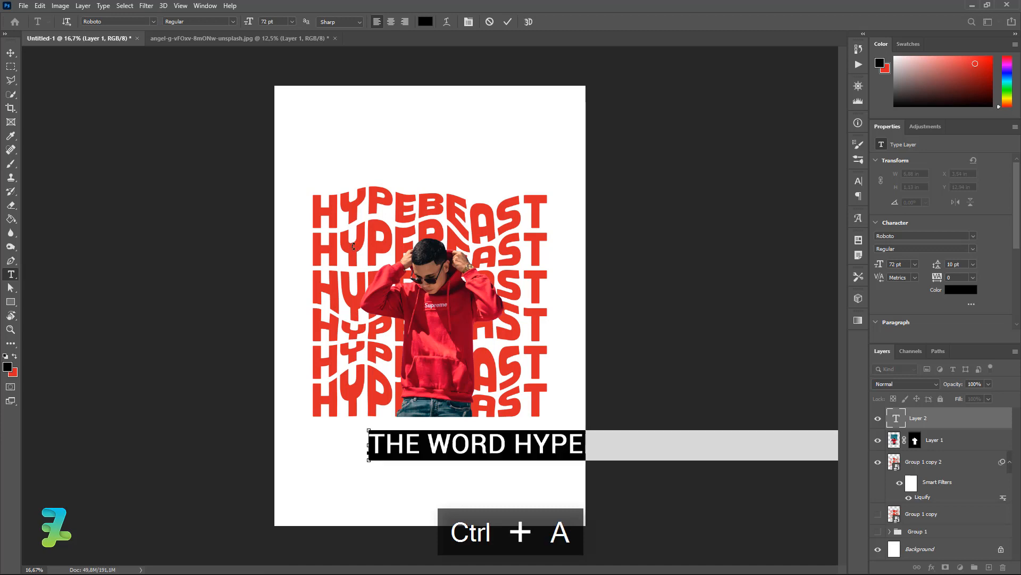
{"action": "left_click", "coordinate": [292, 22]}
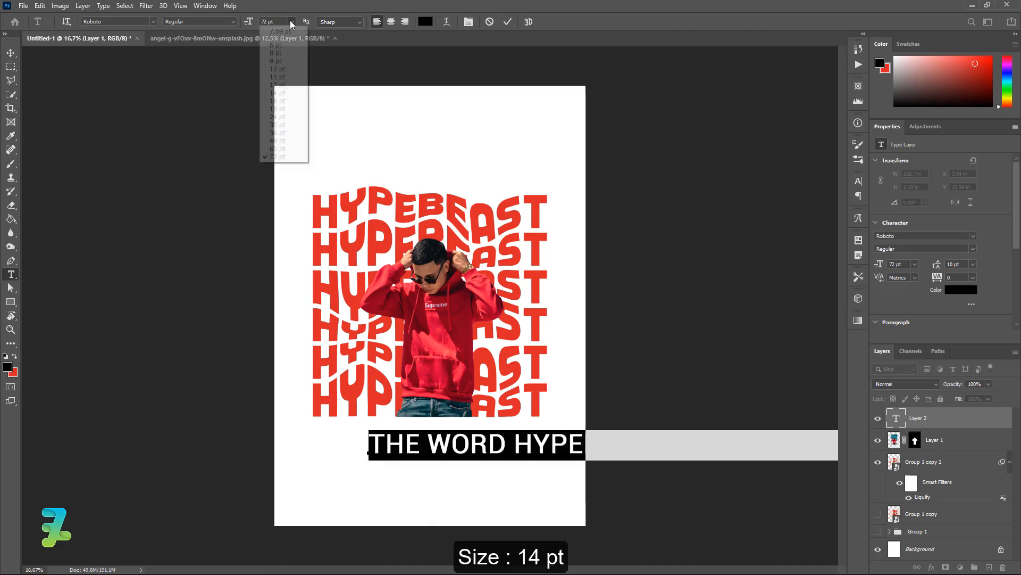
{"action": "left_click", "coordinate": [275, 94]}
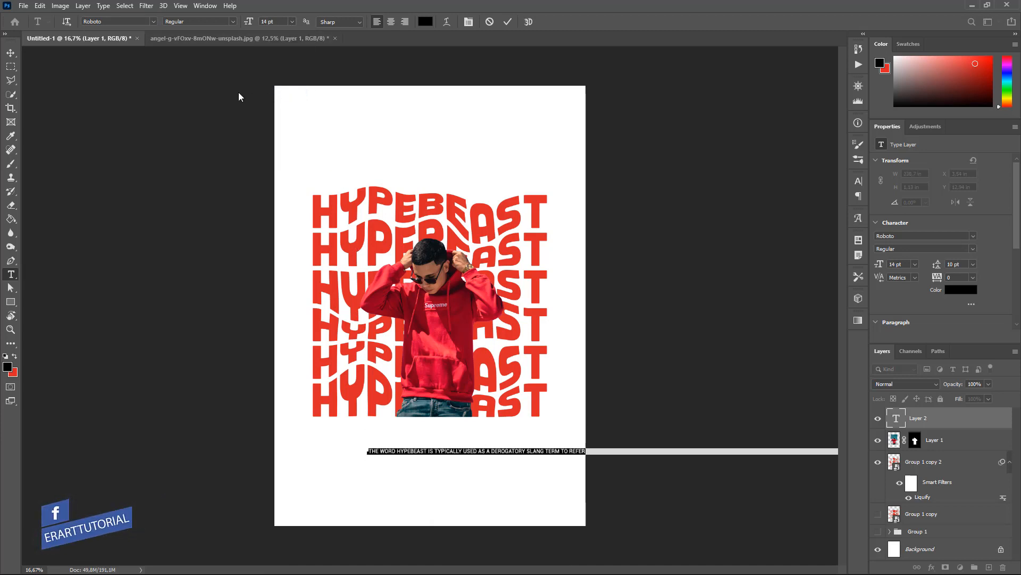
{"action": "left_click", "coordinate": [10, 52]}
{"action": "left_click_drag", "start_coordinate": [416, 450], "coordinate": [361, 431]}
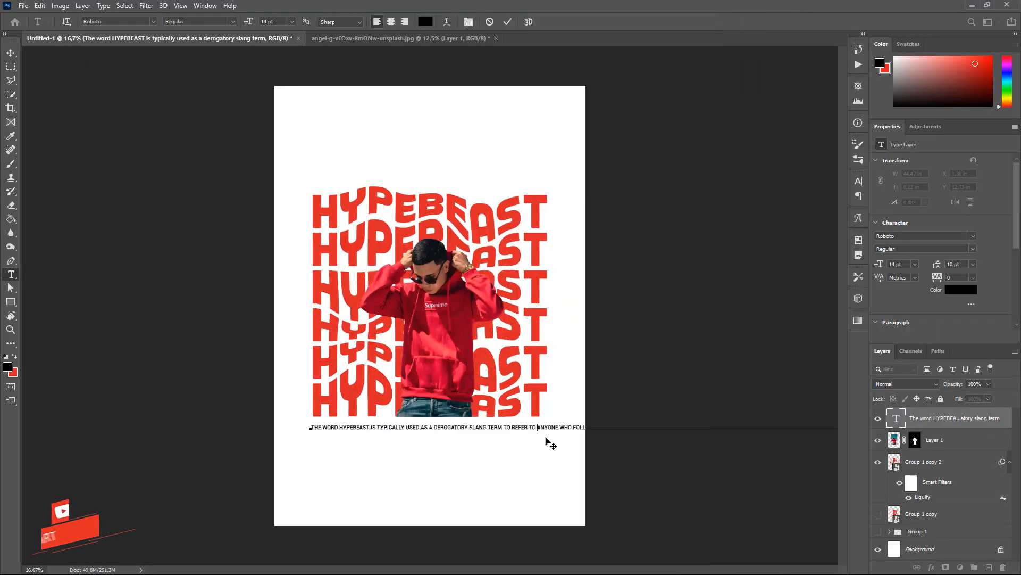
Step: Break the long text line into six lines that fit within the width of the HYPEBEAST rows
{"action": "key", "text": "Return"}
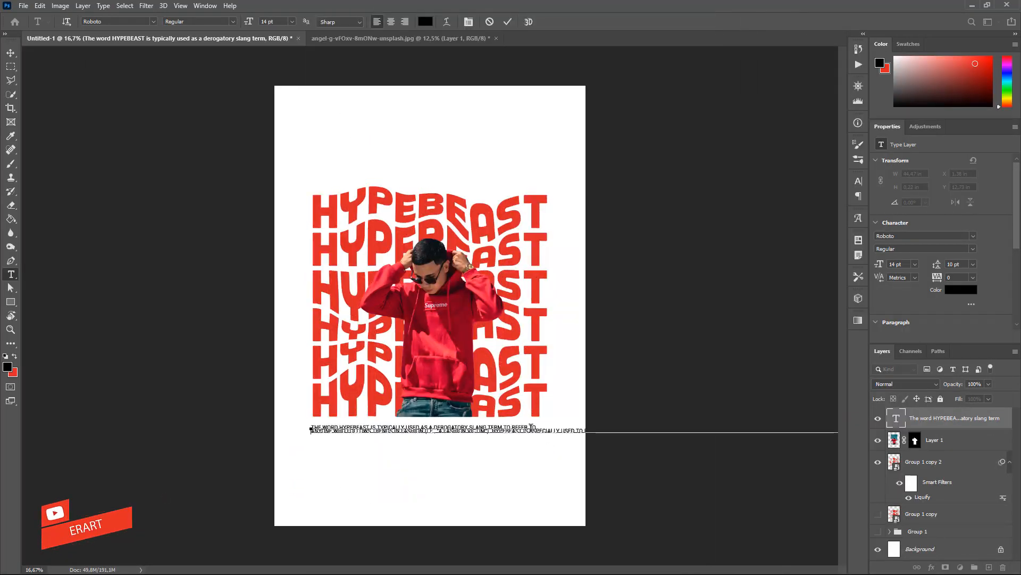
{"action": "left_click", "coordinate": [535, 440]}
{"action": "key", "text": "Return"}
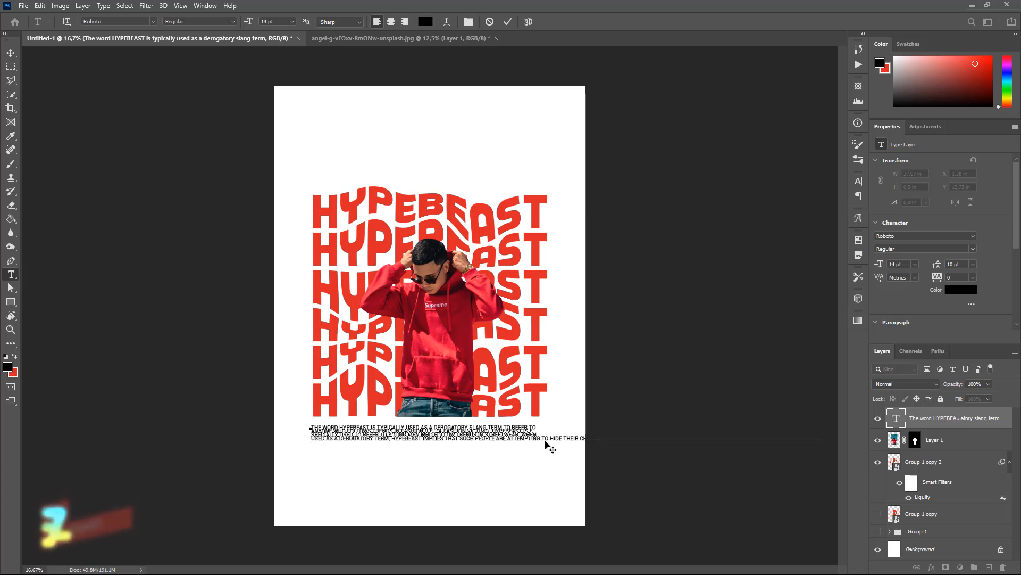
{"action": "key", "text": "Return"}
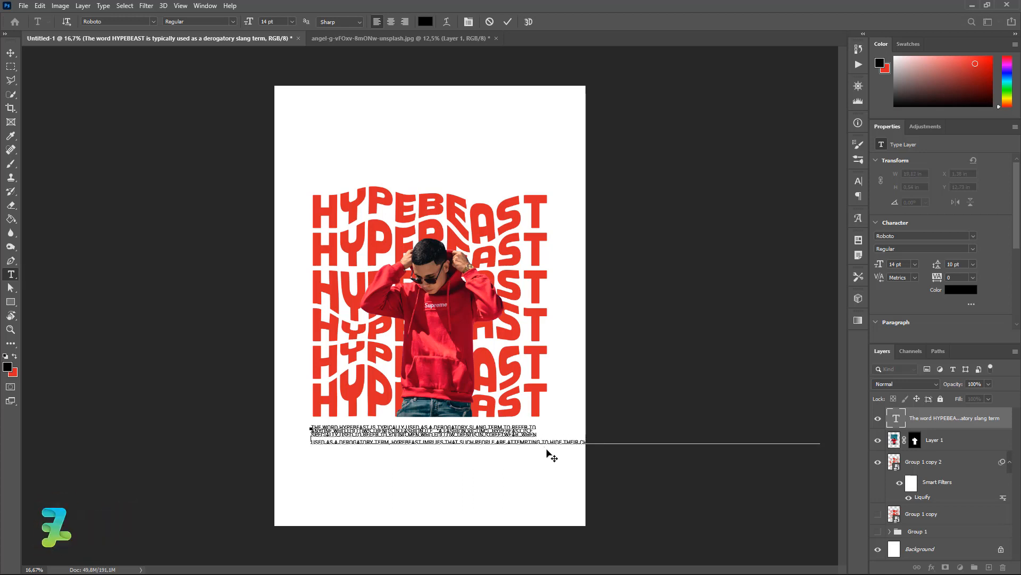
{"action": "key", "text": "ctrl+z"}
{"action": "key", "text": "Return"}
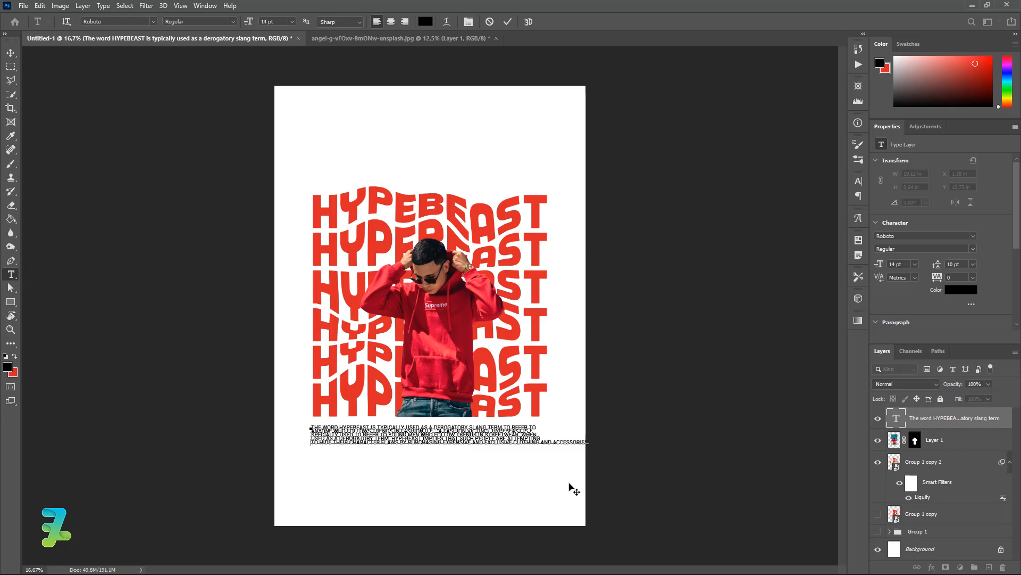
{"action": "key", "text": "ctrl+equal"}
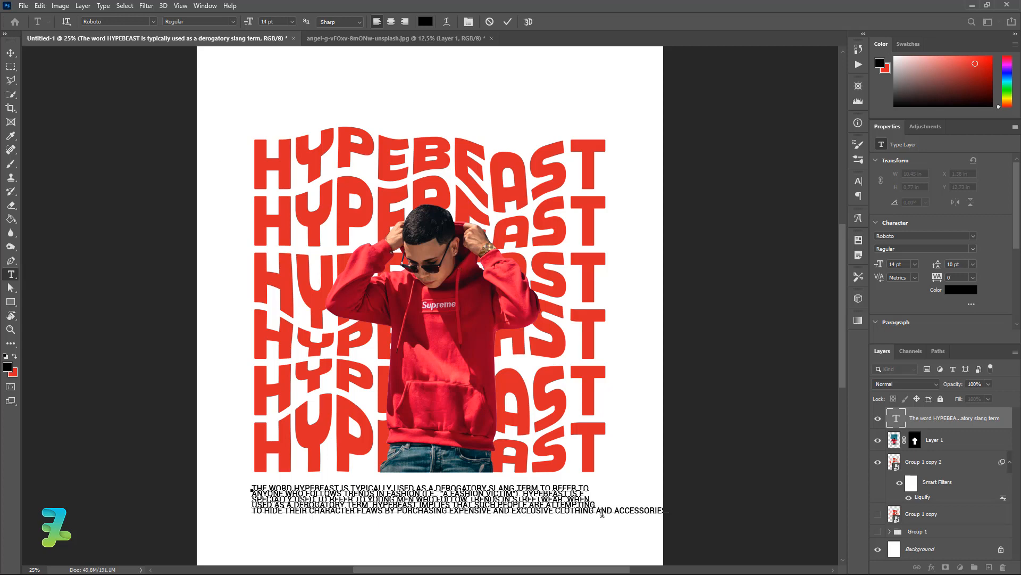
{"action": "left_click", "coordinate": [602, 512]}
{"action": "key", "text": "Return"}
Step: Set the whole paragraph's leading to Auto and turn off its Faux Bold and All Caps styles
{"action": "key", "text": "ctrl+a"}
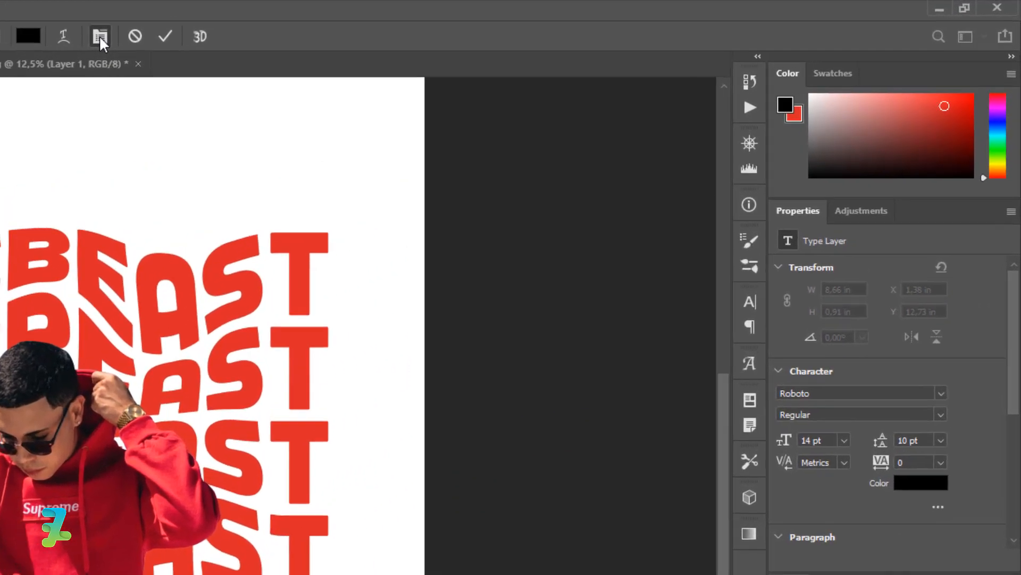
{"action": "left_click", "coordinate": [100, 39]}
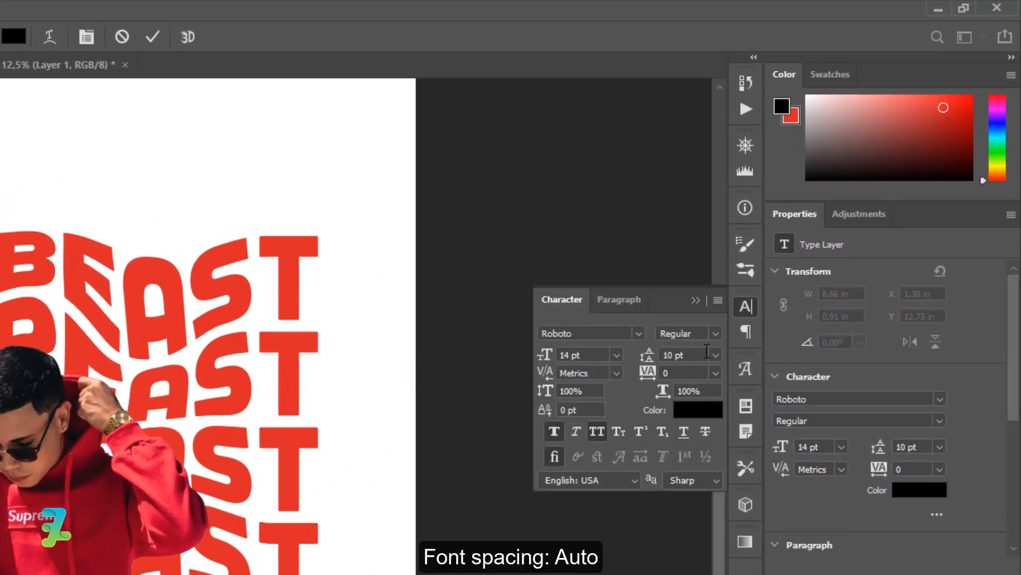
{"action": "left_click", "coordinate": [720, 349]}
{"action": "left_click", "coordinate": [714, 367]}
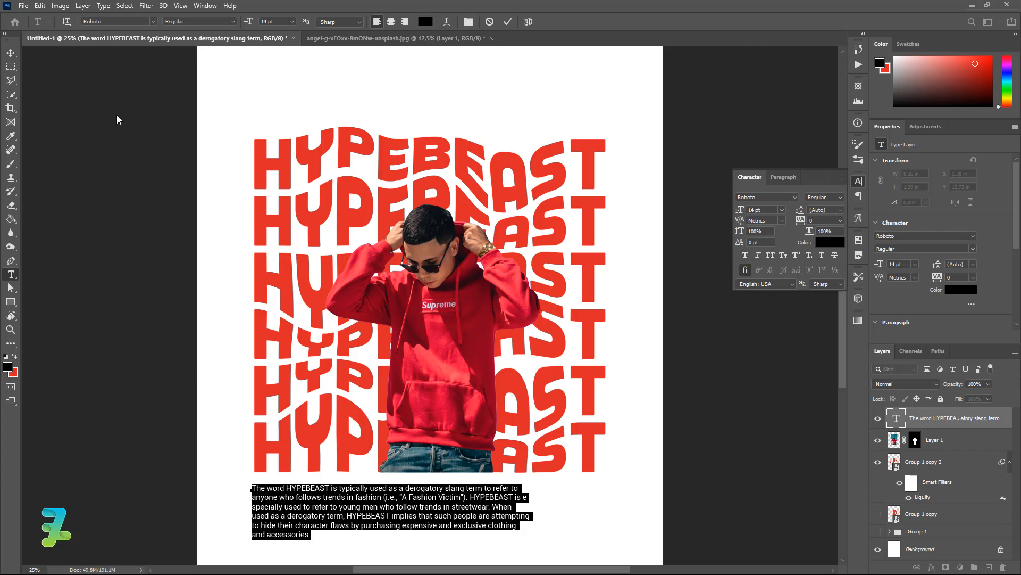
Step: Set the paragraph to 18 pt and move it so its left edge lines up with the HYPEBEAST rows above
{"action": "left_click", "coordinate": [292, 22]}
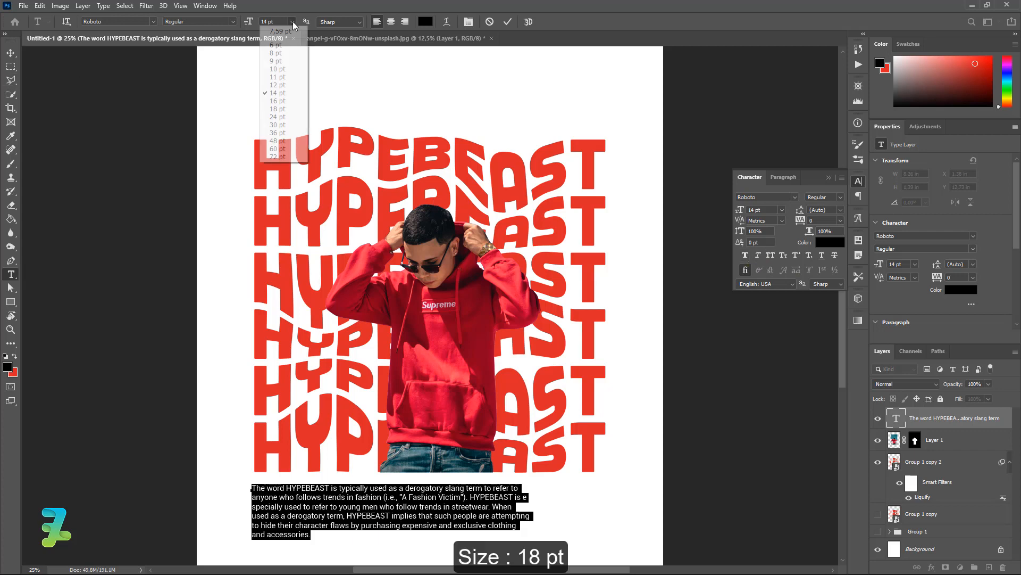
{"action": "left_click", "coordinate": [284, 109]}
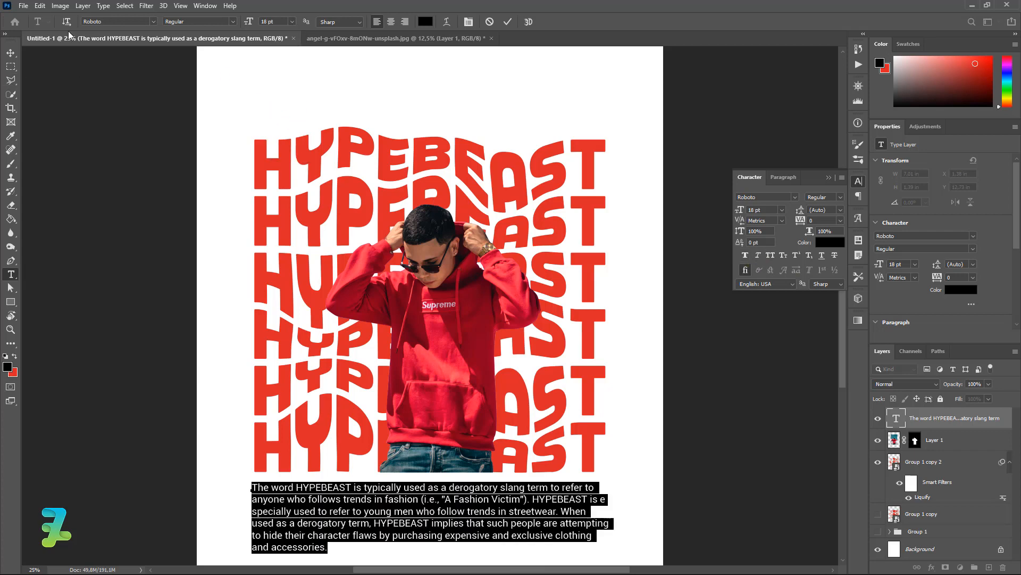
{"action": "left_click", "coordinate": [11, 52]}
{"action": "scroll", "coordinate": [367, 405], "scroll_direction": "down", "scroll_amount": 3}
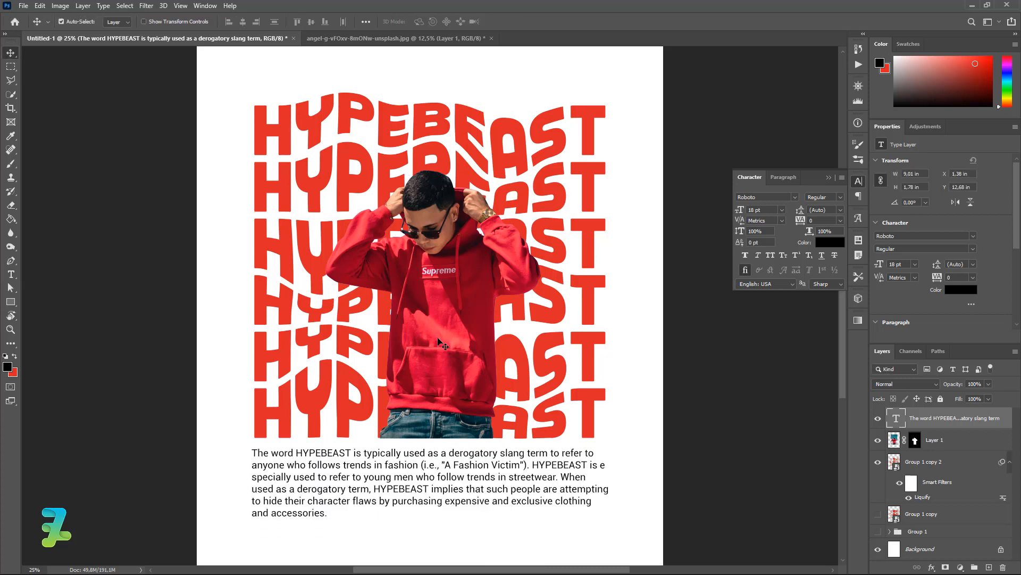
{"action": "mouse_move", "coordinate": [338, 427]}
{"action": "left_mouse_down"}
{"action": "mouse_move", "coordinate": [325, 425]}
{"action": "mouse_move", "coordinate": [337, 424]}
{"action": "left_mouse_up"}
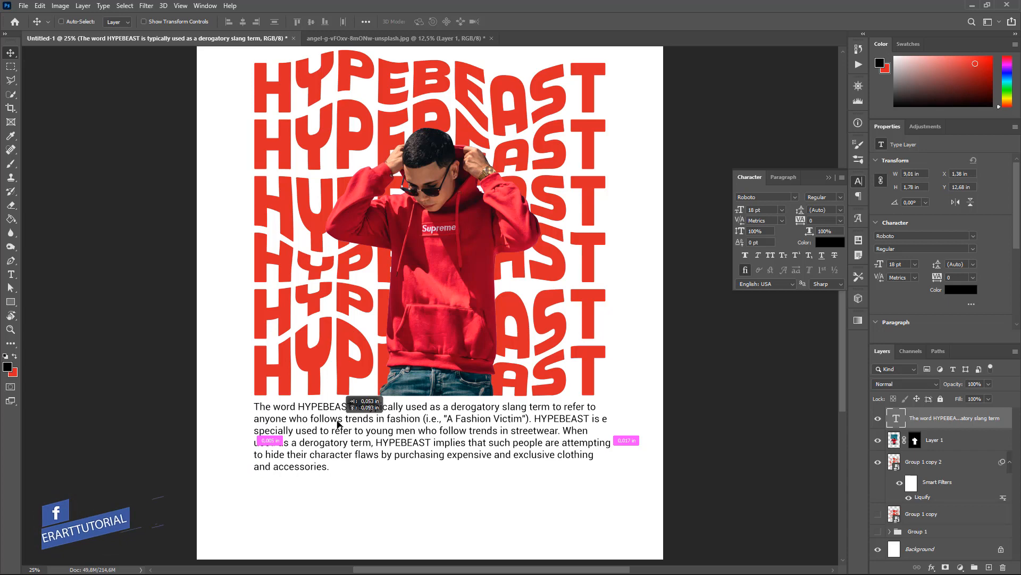
{"action": "left_click_drag", "start_coordinate": [337, 423], "coordinate": [335, 427]}
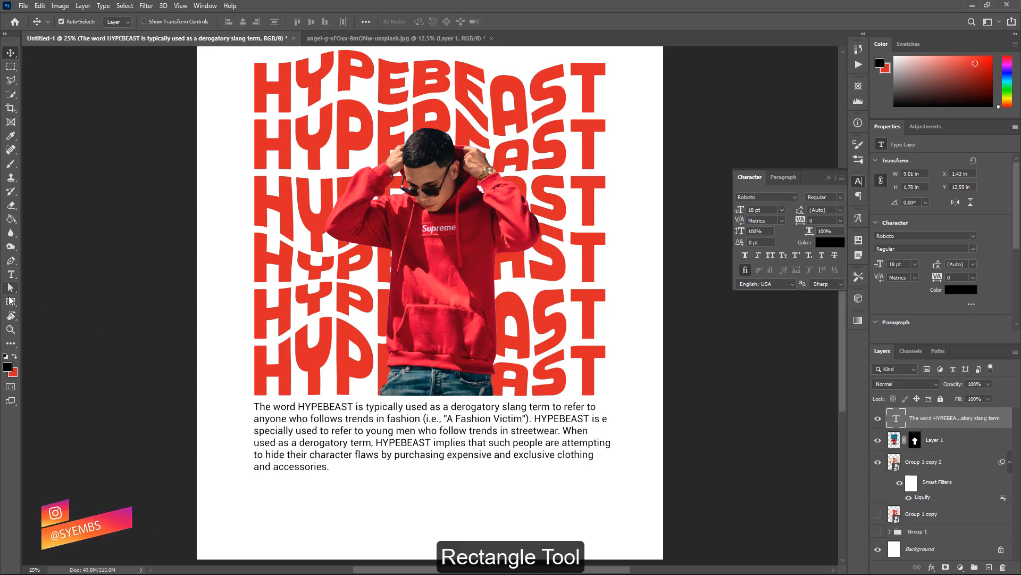
Step: Draw a small upright rectangle, about 33 × 84 px, just after the paragraph's final word "accessories."
{"action": "left_click", "coordinate": [10, 301]}
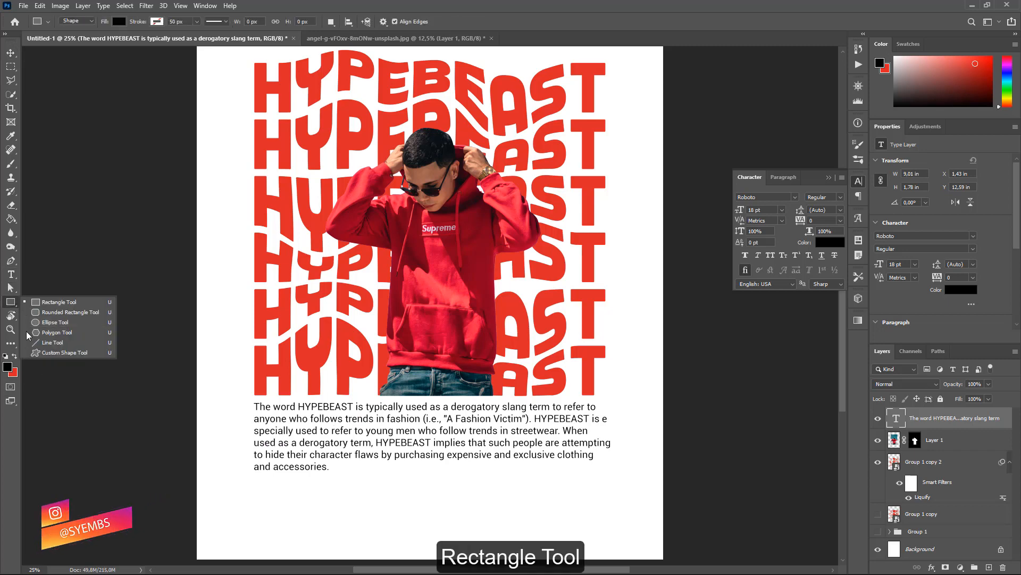
{"action": "left_click", "coordinate": [41, 302]}
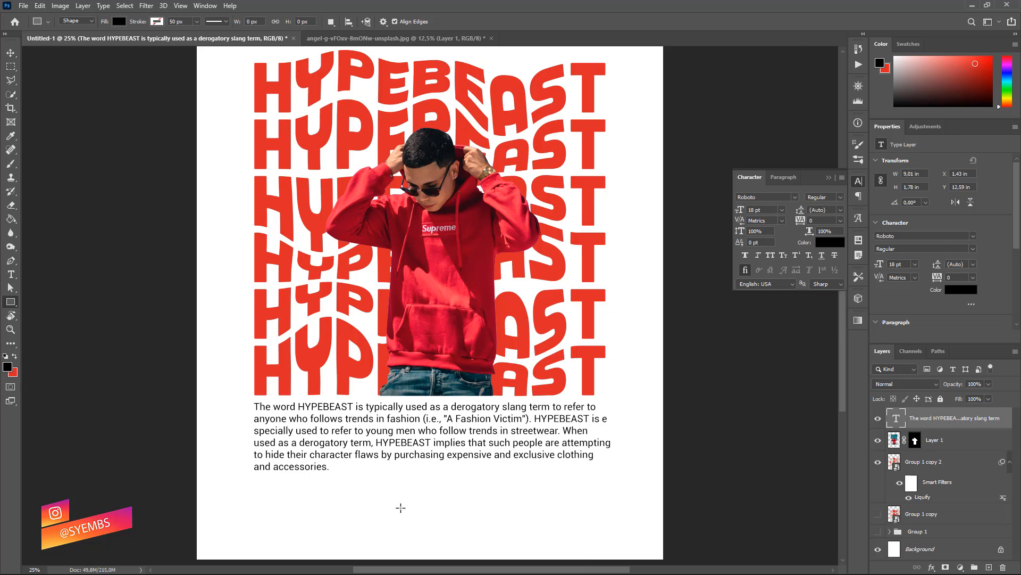
{"action": "key", "text": "ctrl+equal"}
{"action": "scroll", "coordinate": [407, 492], "scroll_direction": "down", "scroll_amount": 2}
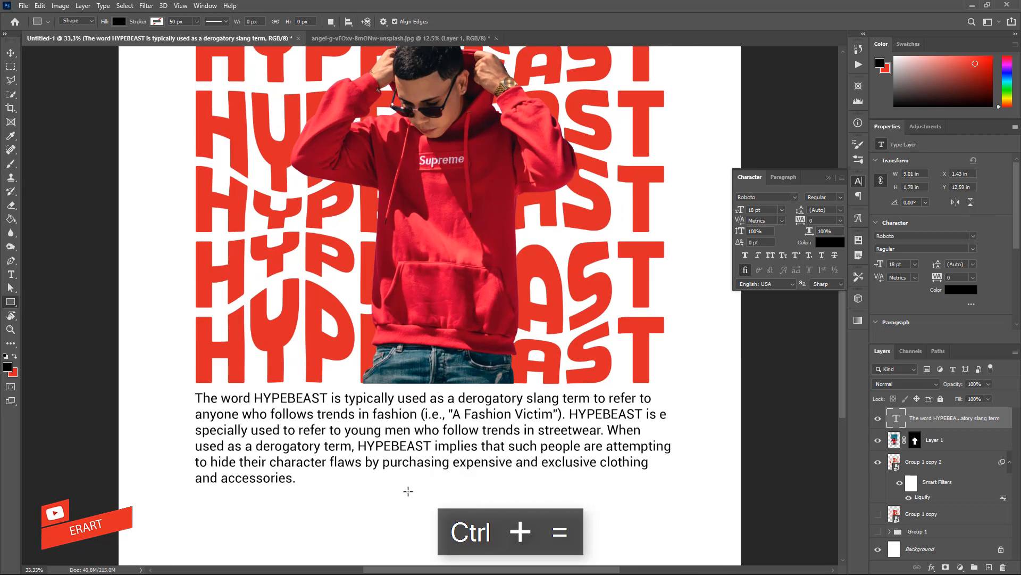
{"action": "scroll", "coordinate": [408, 491], "scroll_direction": "down", "scroll_amount": 1}
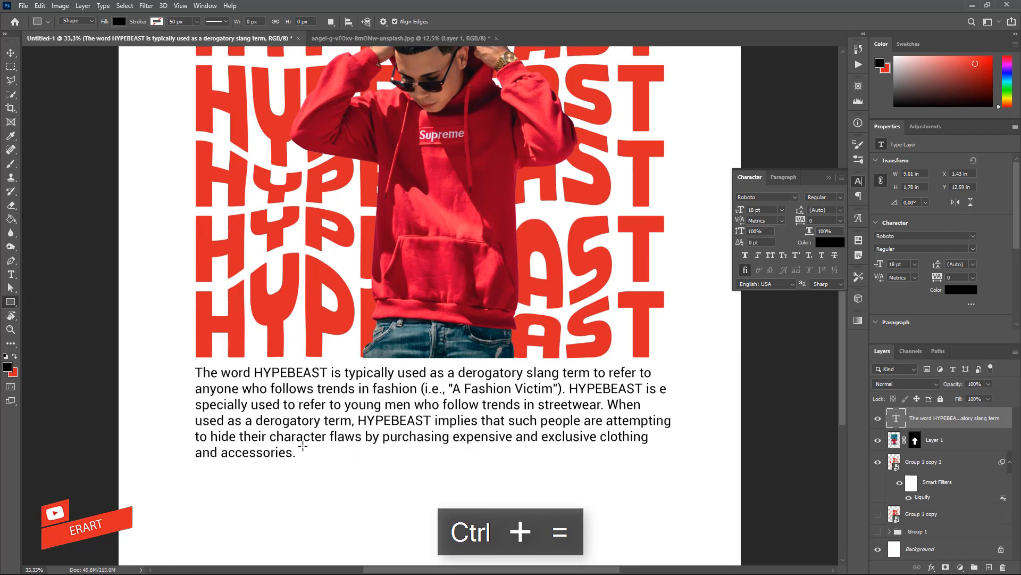
{"action": "left_click_drag", "start_coordinate": [303, 446], "coordinate": [308, 460]}
{"action": "left_click", "coordinate": [153, 300]}
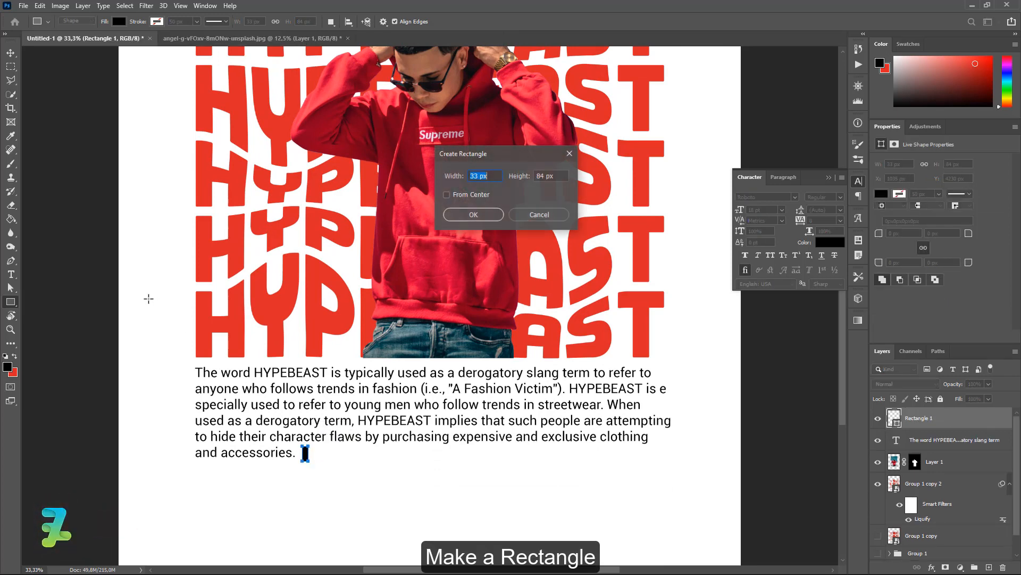
{"action": "left_click", "coordinate": [548, 214]}
Step: Change the small rectangle's fill to the poster's red, #da2727
{"action": "left_click", "coordinate": [830, 242]}
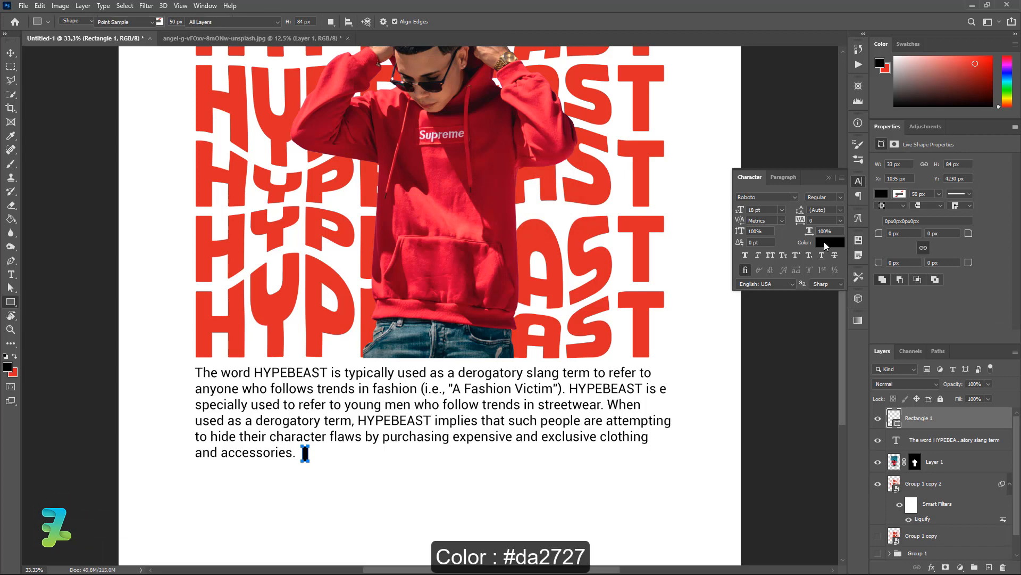
{"action": "left_click", "coordinate": [17, 373]}
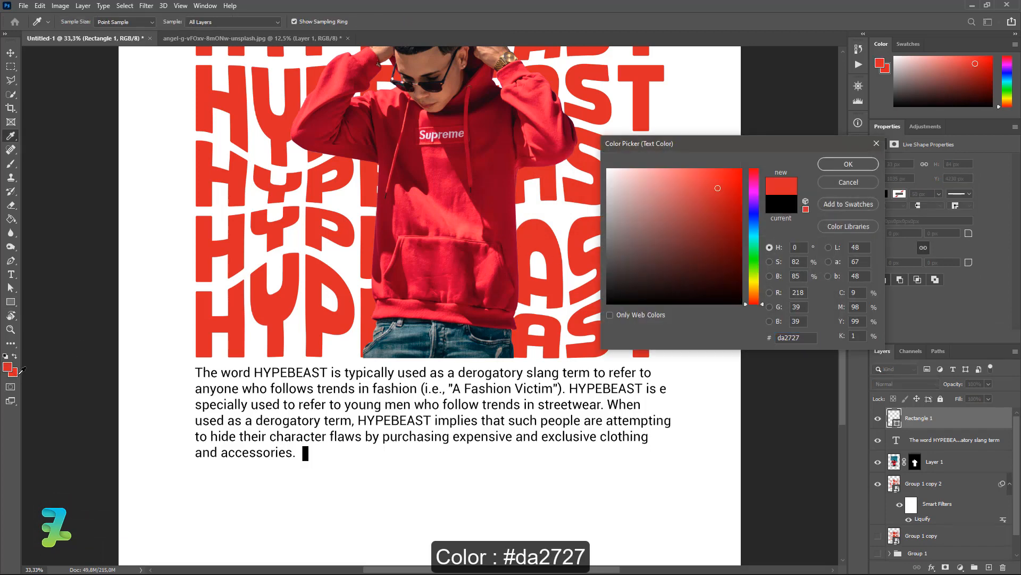
{"action": "left_click", "coordinate": [847, 163]}
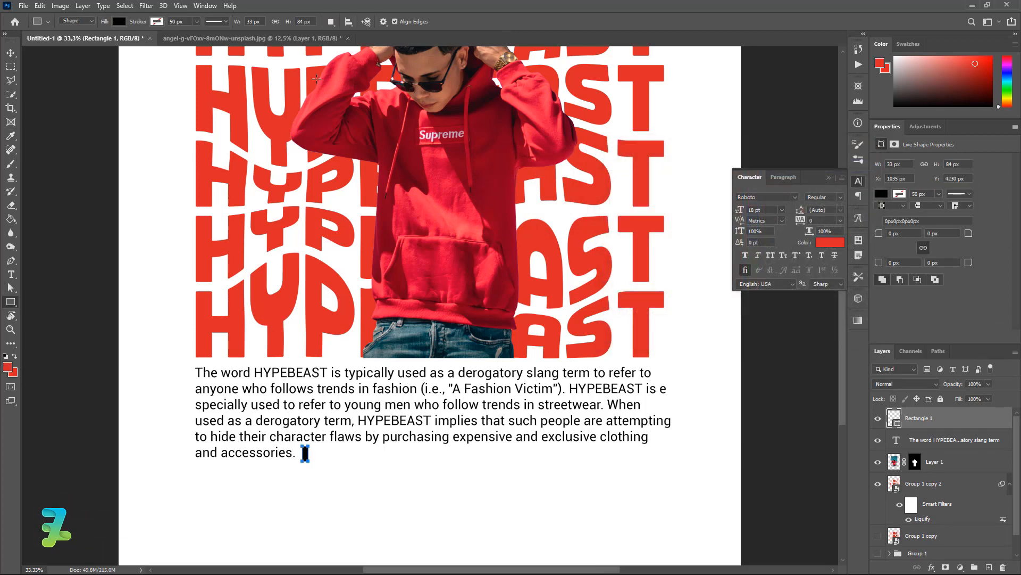
{"action": "left_click", "coordinate": [9, 53]}
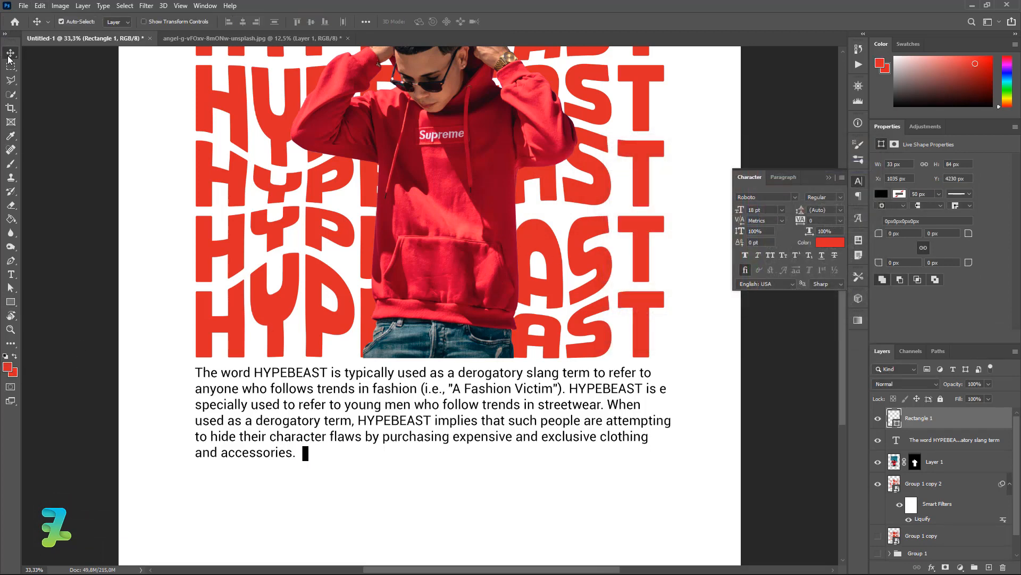
{"action": "left_click", "coordinate": [830, 177]}
{"action": "double_click", "coordinate": [893, 418]}
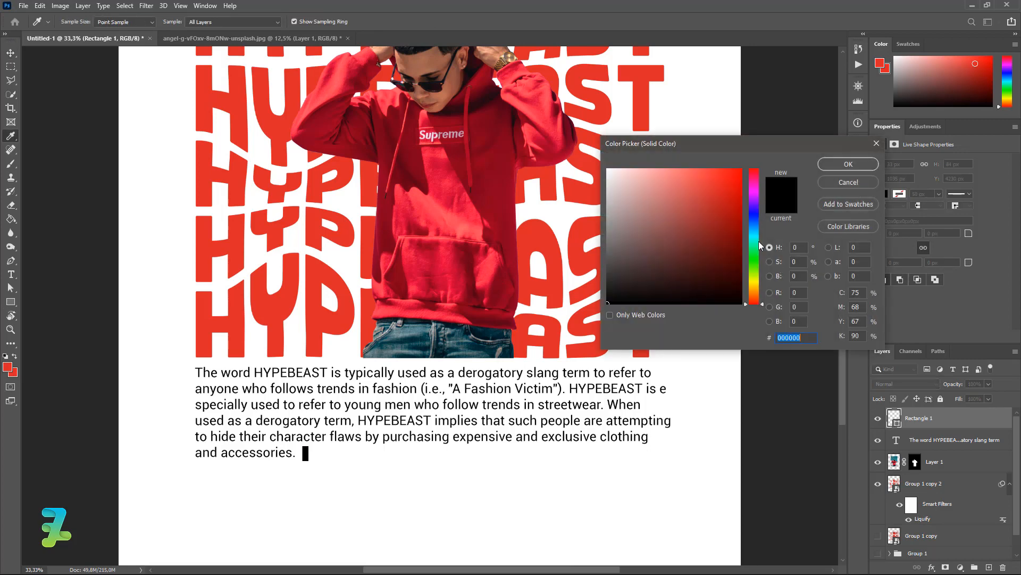
{"action": "left_click", "coordinate": [9, 365]}
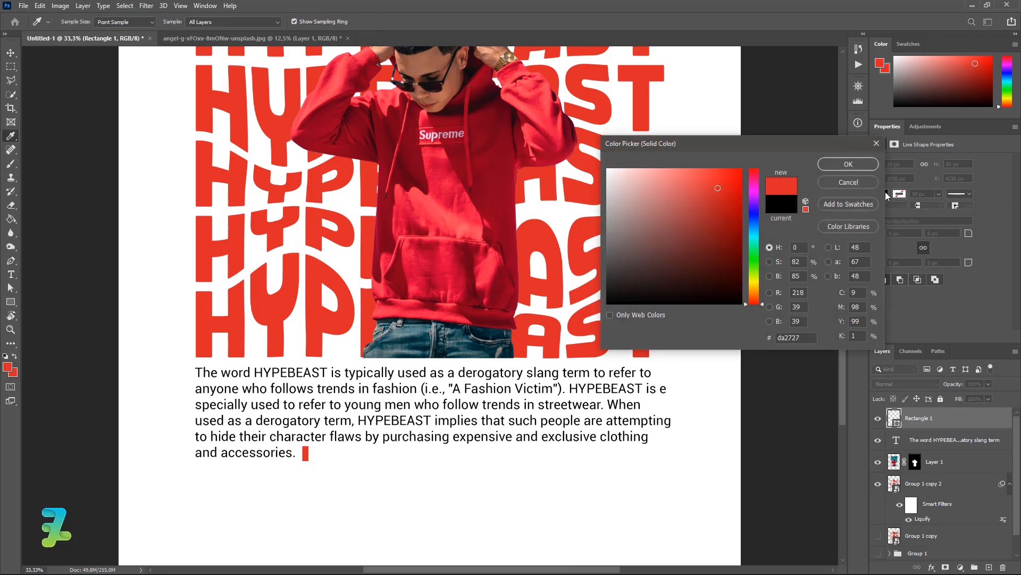
{"action": "left_click", "coordinate": [849, 164]}
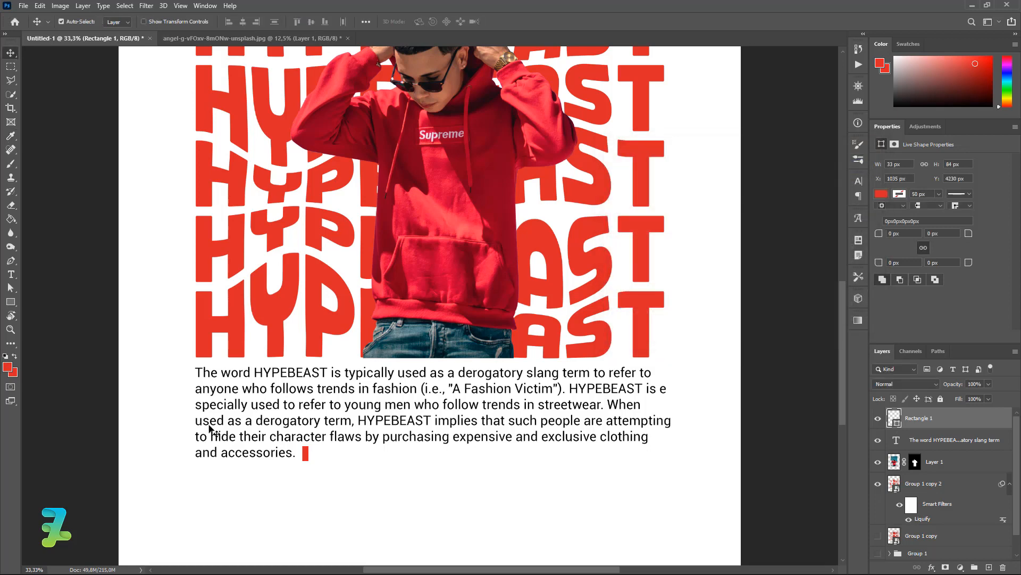
Step: Nudge the red bar up to align with the last text line and place two evenly spaced copies beside it
{"action": "key", "text": "ctrl+equal"}
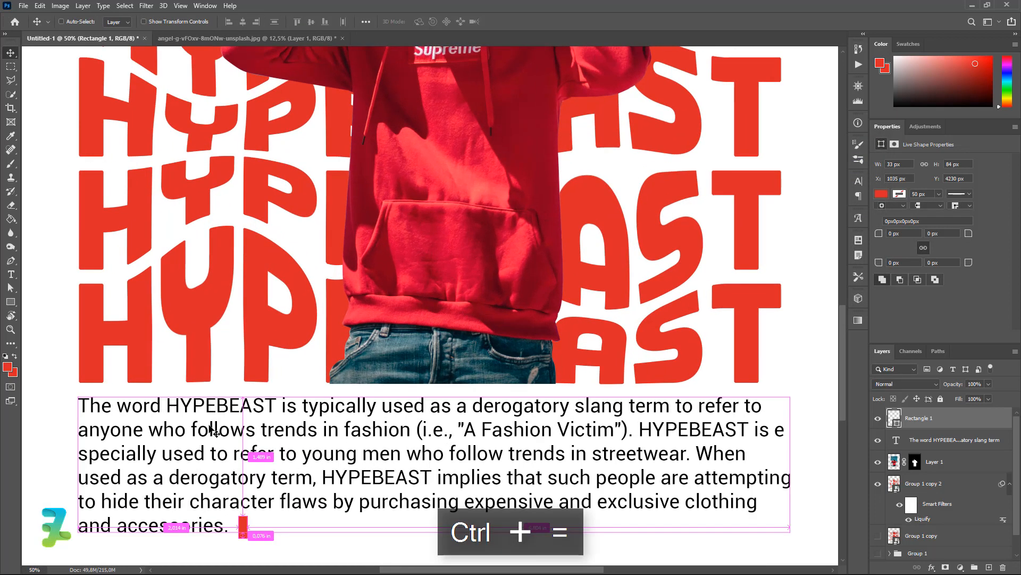
{"action": "key", "text": "Up"}
{"action": "key", "text": "Up"}
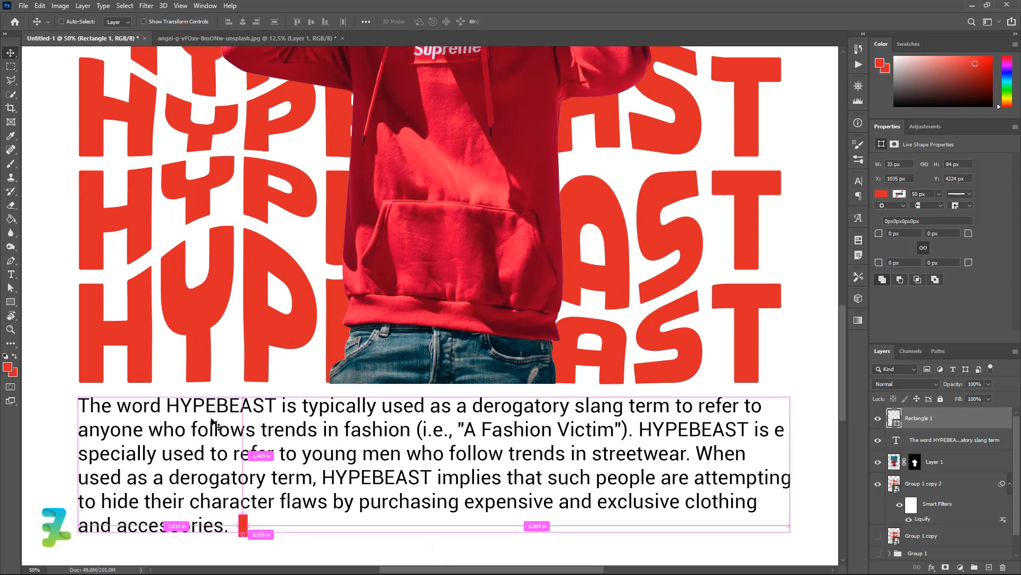
{"action": "key", "text": "ctrl+j"}
{"action": "left_click_drag", "start_coordinate": [259, 529], "coordinate": [275, 522]}
{"action": "key", "text": "ctrl+j"}
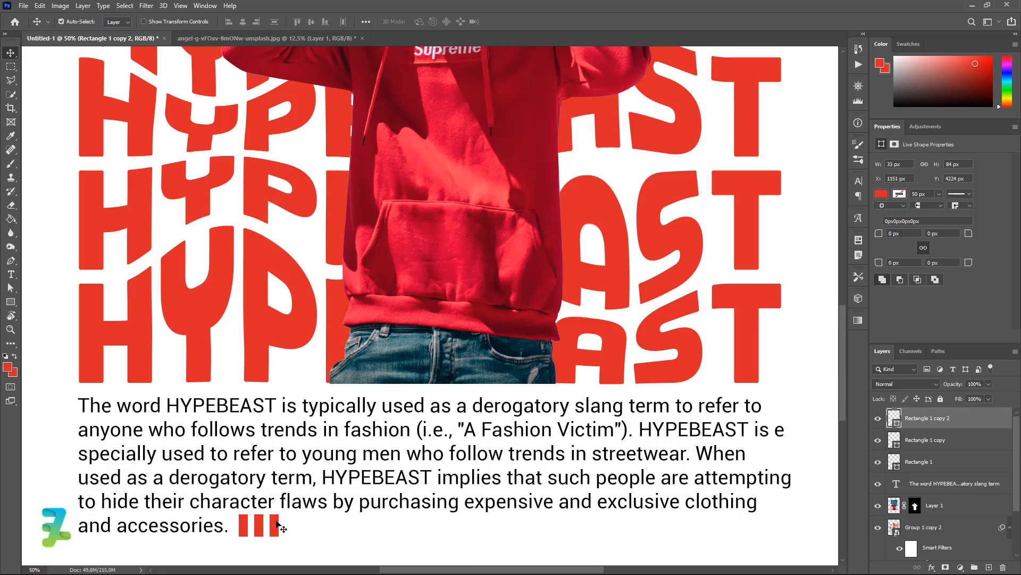
Step: Duplicate the red bar along the last text line into further groups of two, five, three and two, ending near the paragraph's right edge
{"action": "key", "text": "ctrl+j"}
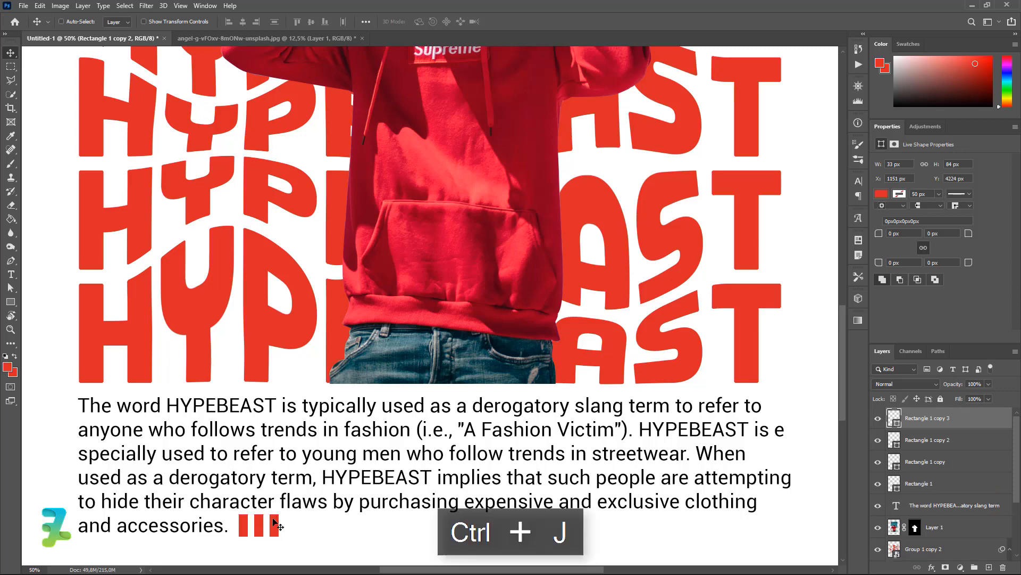
{"action": "left_click_drag", "start_coordinate": [274, 524], "coordinate": [767, 536]}
{"action": "key", "text": "ctrl+j"}
{"action": "key", "text": "ctrl+j"}
{"action": "key", "text": "ctrl+j"}
{"action": "key", "text": "ctrl+j"}
{"action": "key", "text": "ctrl+j"}
{"action": "key", "text": "ctrl+j"}
{"action": "key", "text": "ctrl+j"}
{"action": "key", "text": "ctrl+j"}
{"action": "key", "text": "ctrl+j"}
{"action": "scroll", "coordinate": [755, 481], "scroll_direction": "down", "scroll_amount": 2}
{"action": "scroll", "coordinate": [755, 480], "scroll_direction": "down", "scroll_amount": 2}
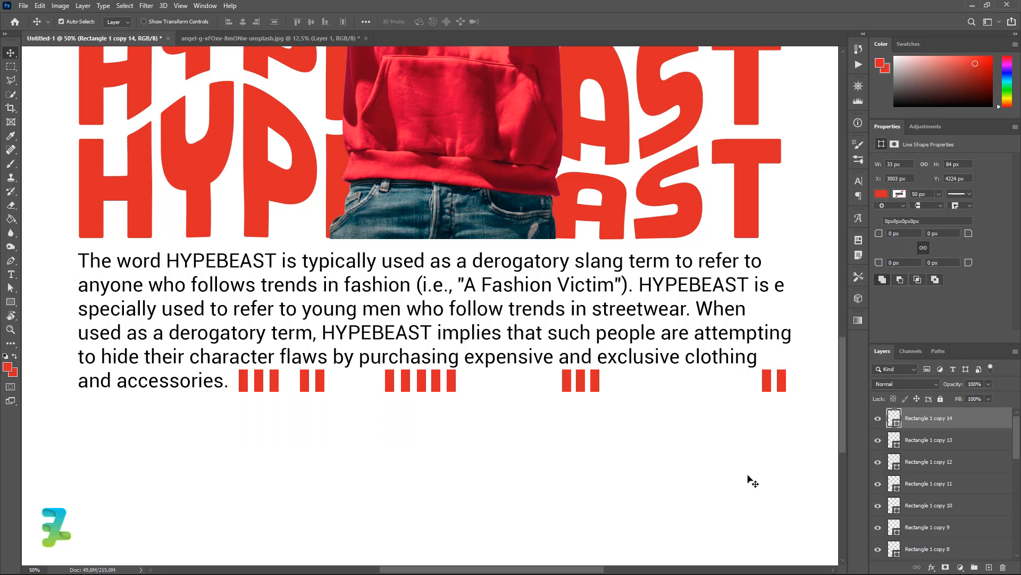
Step: Set the foreground colour to #000000 and draw a rectangle about 2636 × 217 px spanning the top HYPEBEAST row
{"action": "scroll", "coordinate": [751, 479], "scroll_direction": "up", "scroll_amount": 4}
{"action": "key", "text": "ctrl+minus"}
{"action": "key", "text": "ctrl+minus"}
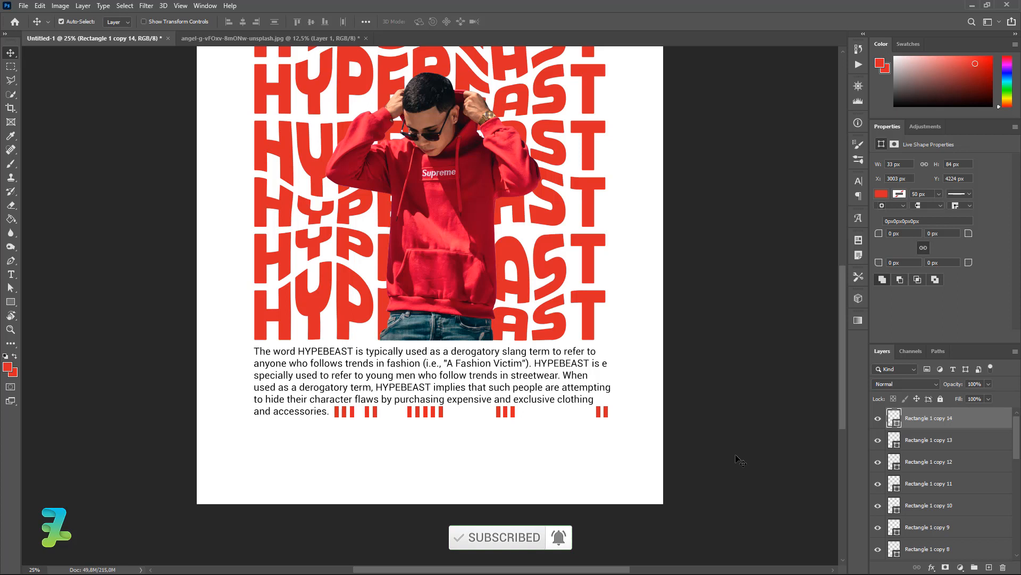
{"action": "scroll", "coordinate": [571, 418], "scroll_direction": "up", "scroll_amount": 5}
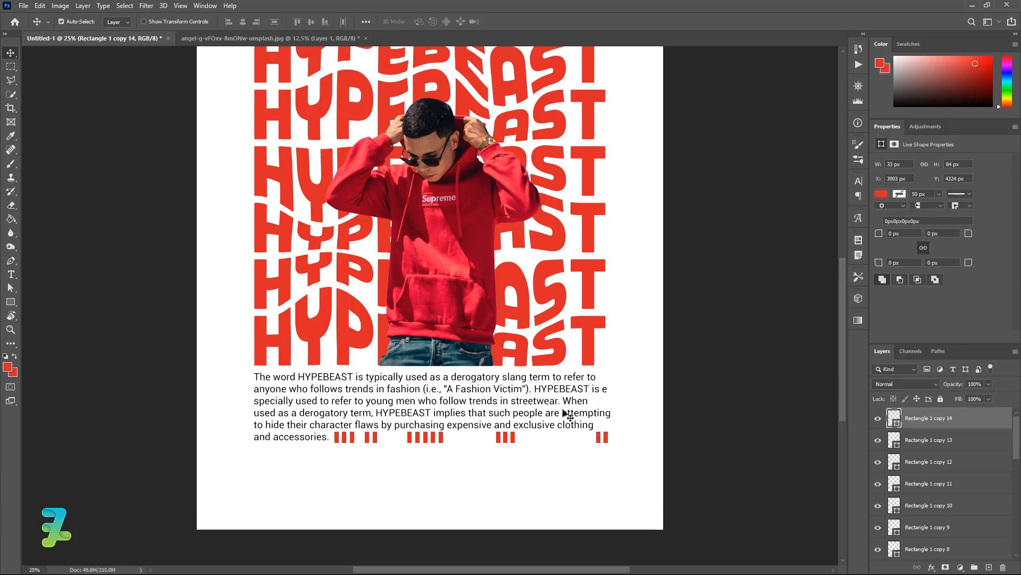
{"action": "scroll", "coordinate": [567, 415], "scroll_direction": "up", "scroll_amount": 5}
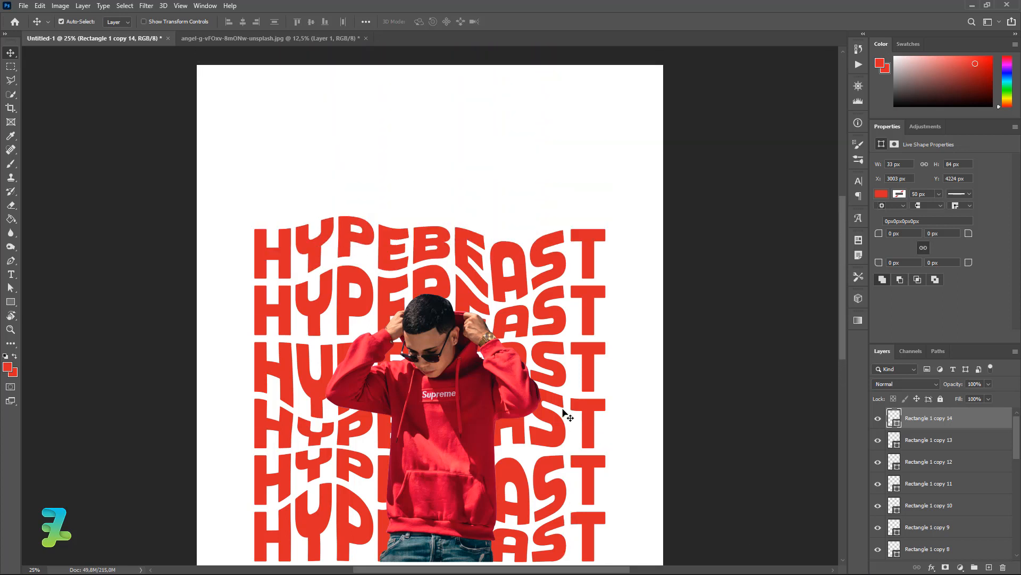
{"action": "left_click", "coordinate": [10, 303]}
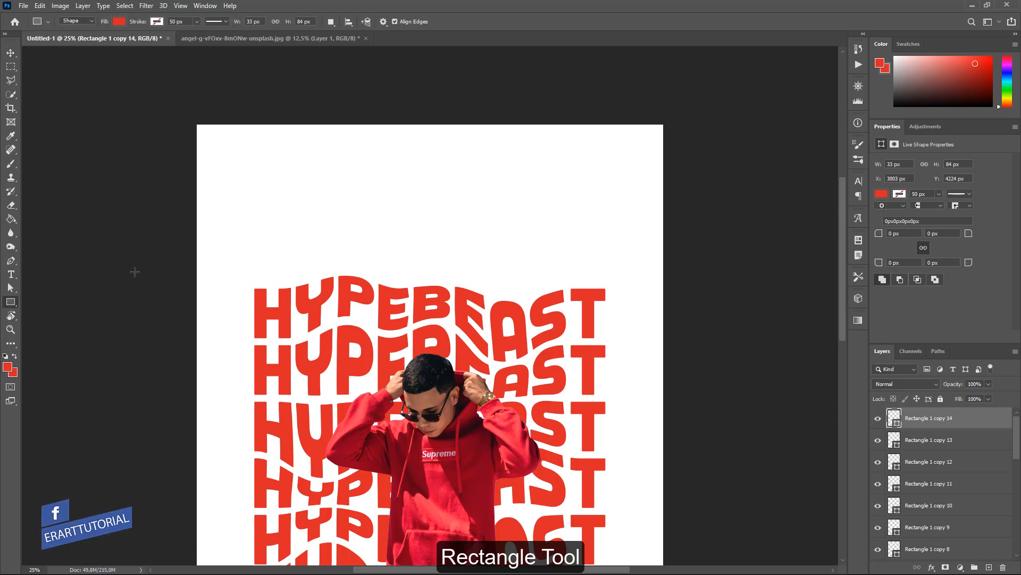
{"action": "left_click", "coordinate": [7, 366]}
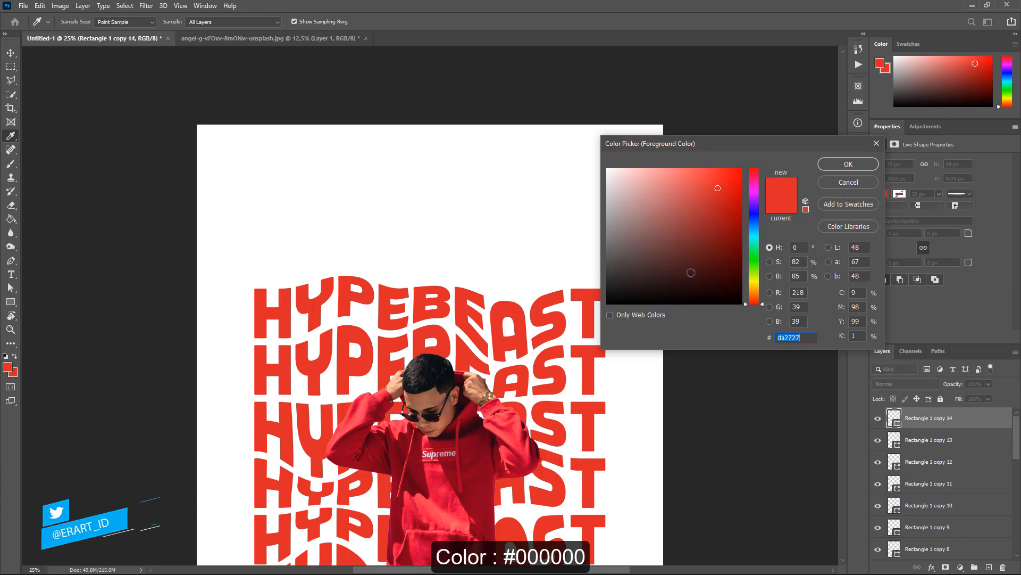
{"action": "type", "text": "000000"}
{"action": "left_click", "coordinate": [842, 166]}
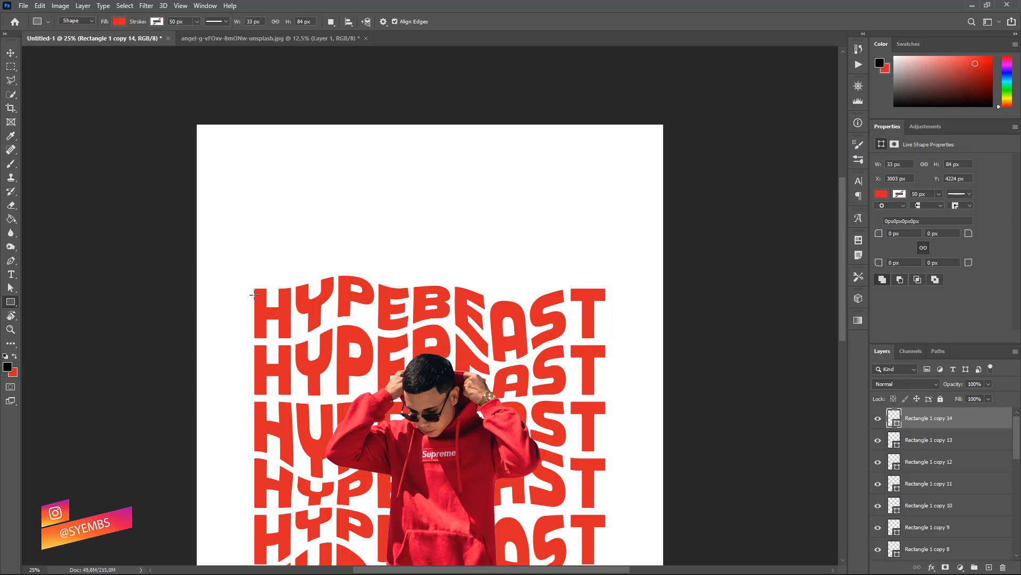
{"action": "left_click_drag", "start_coordinate": [254, 294], "coordinate": [606, 323]}
Step: Move the wide rectangle just above the first HYPEBEAST row and change its fill to black, #000000
{"action": "left_click", "coordinate": [10, 52]}
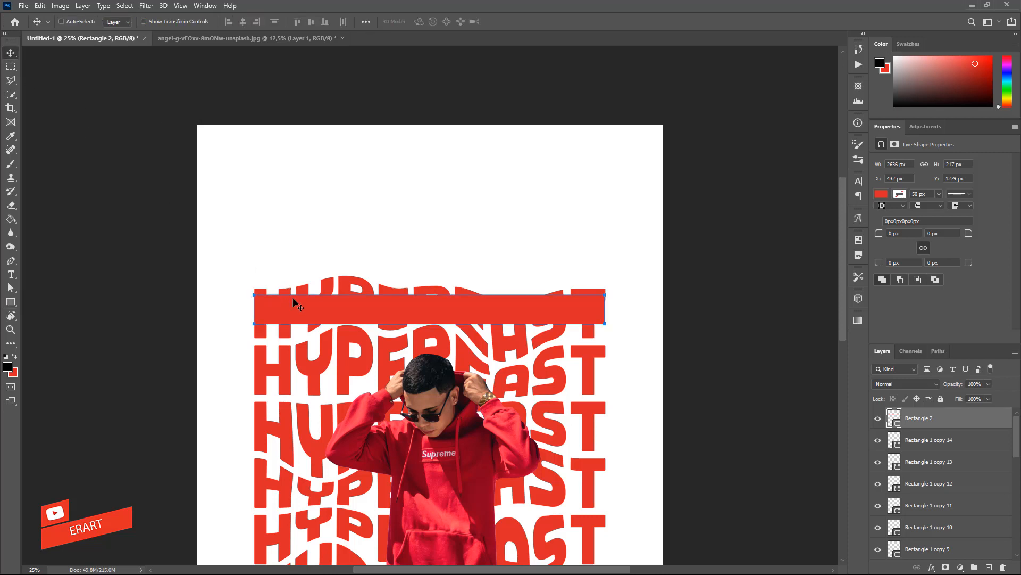
{"action": "left_click_drag", "start_coordinate": [294, 300], "coordinate": [294, 247]}
{"action": "scroll", "coordinate": [611, 301], "scroll_direction": "down", "scroll_amount": 3}
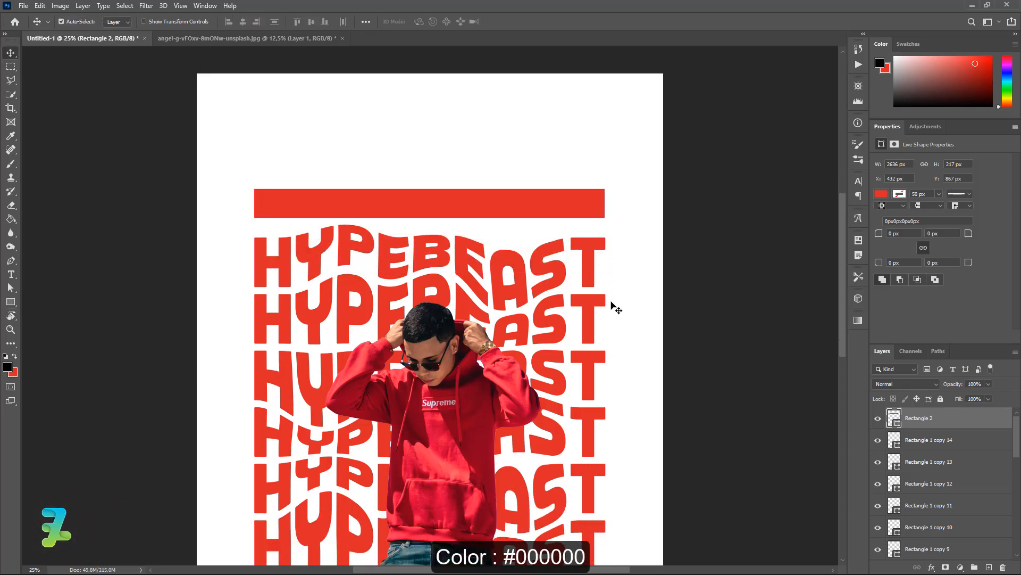
{"action": "scroll", "coordinate": [618, 318], "scroll_direction": "down", "scroll_amount": 1}
{"action": "double_click", "coordinate": [895, 418]}
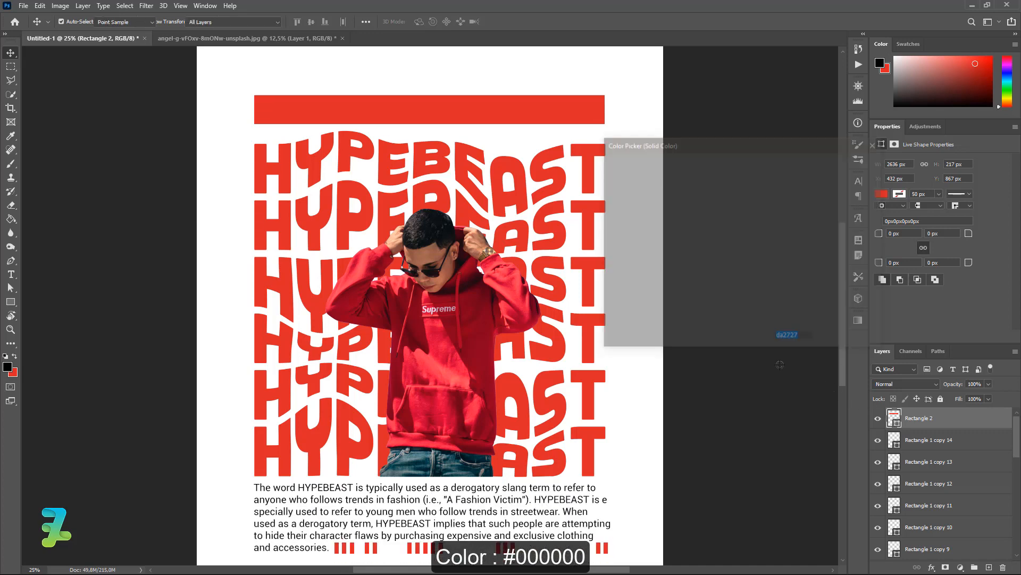
{"action": "left_click_drag", "start_coordinate": [608, 303], "coordinate": [566, 322]}
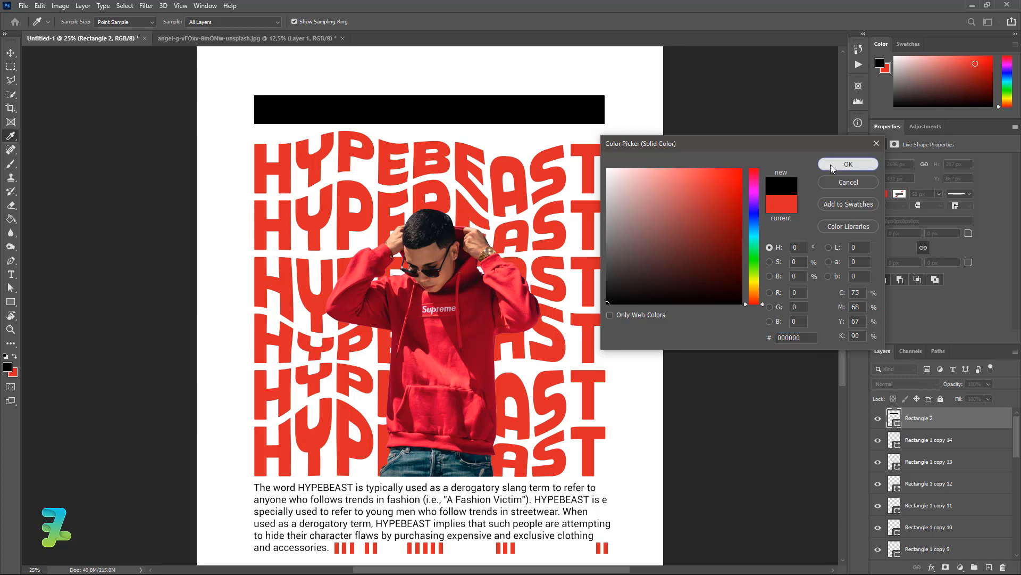
{"action": "left_click", "coordinate": [849, 164]}
Step: Set the foreground colour to white, #ffffff
{"action": "scroll", "coordinate": [330, 317], "scroll_direction": "up", "scroll_amount": 3}
{"action": "scroll", "coordinate": [330, 316], "scroll_direction": "down", "scroll_amount": 2}
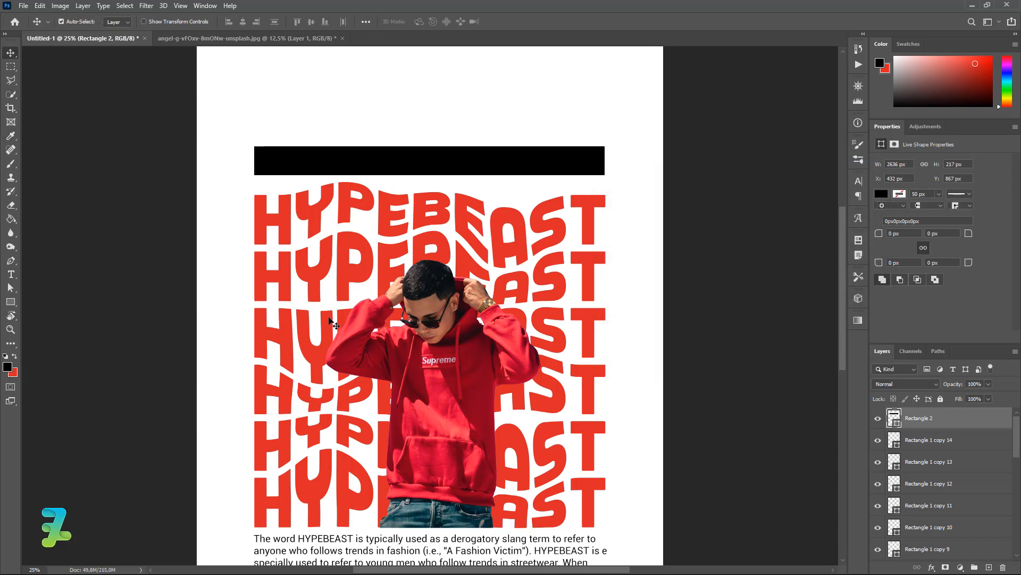
{"action": "left_click", "coordinate": [8, 367]}
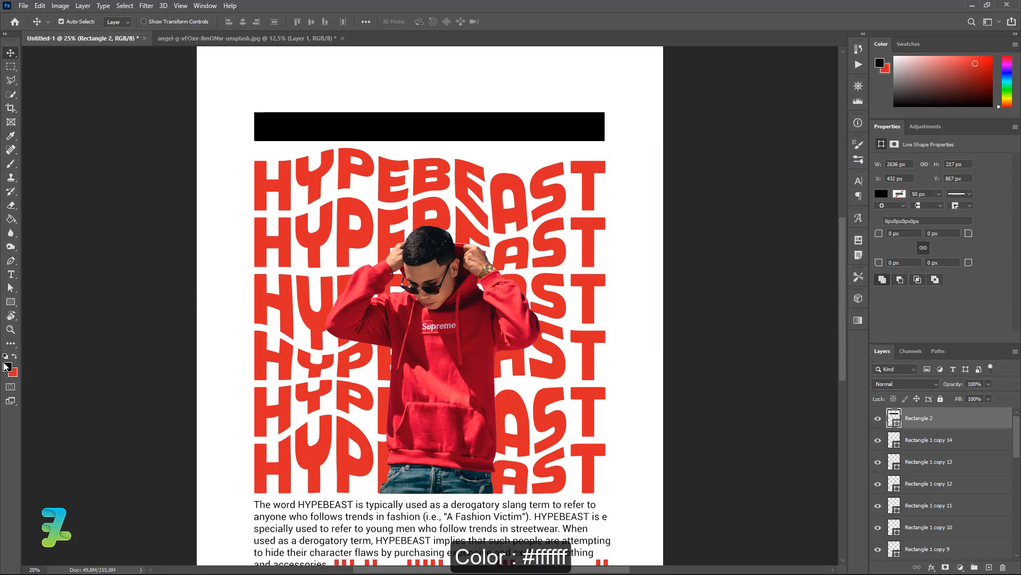
{"action": "left_click", "coordinate": [588, 112]}
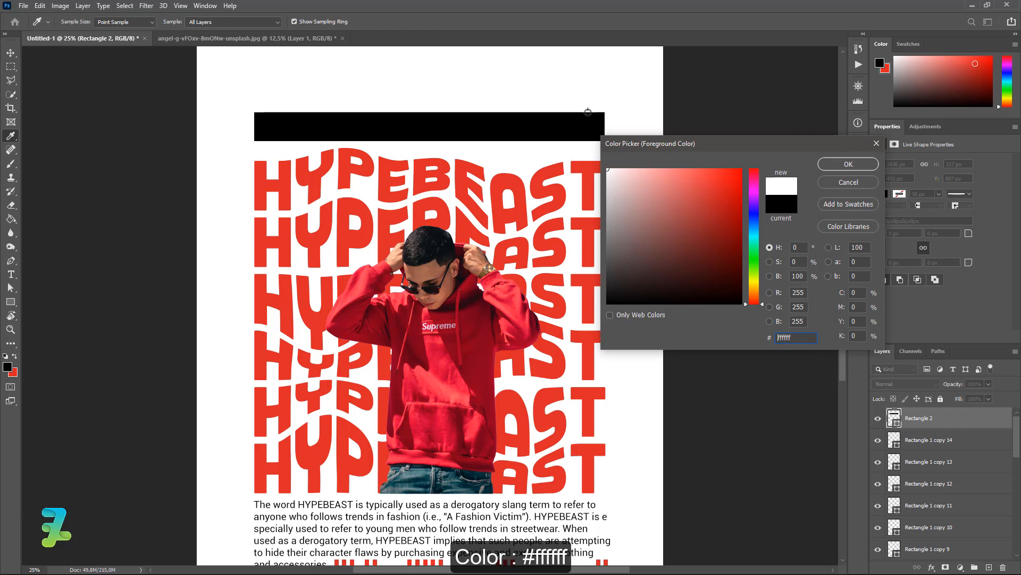
{"action": "left_click", "coordinate": [840, 169]}
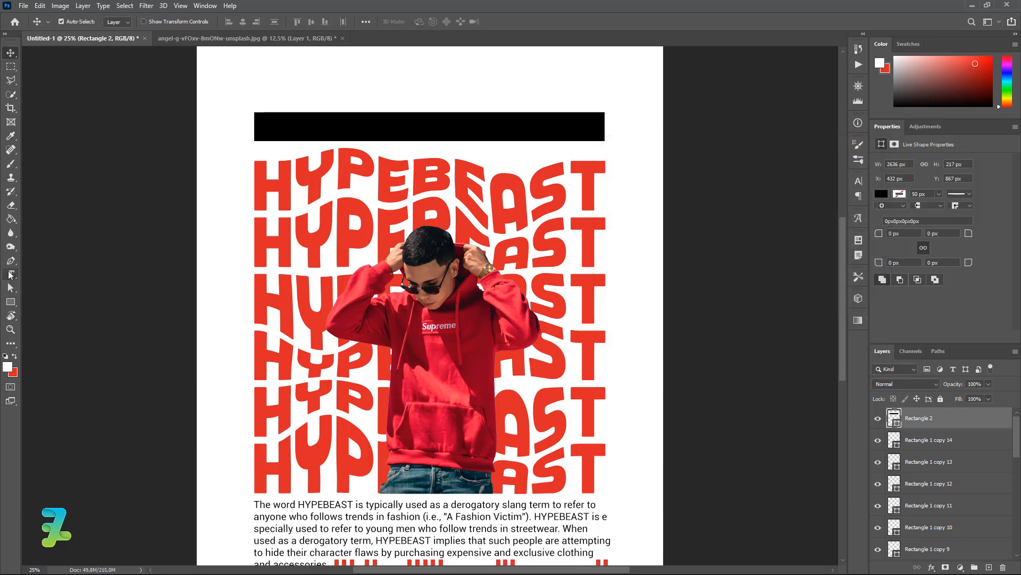
Step: Add the text "A FASHION VICTIM" in white Roboto Regular 18 pt and place it at the left end of the black bar
{"action": "left_click", "coordinate": [11, 274]}
{"action": "left_click", "coordinate": [298, 80]}
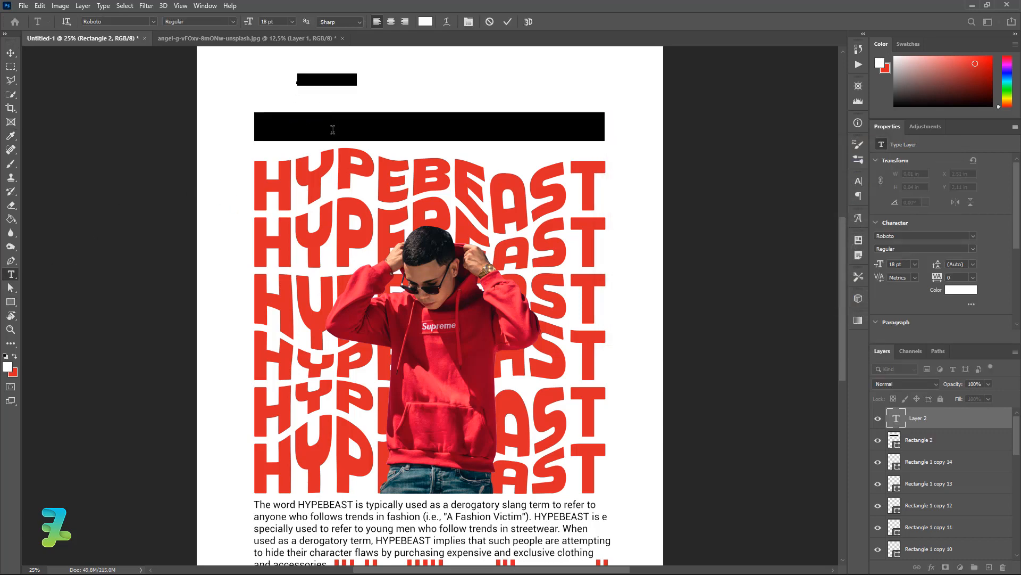
{"action": "key", "text": "BackSpace"}
{"action": "key", "text": "ctrl+a"}
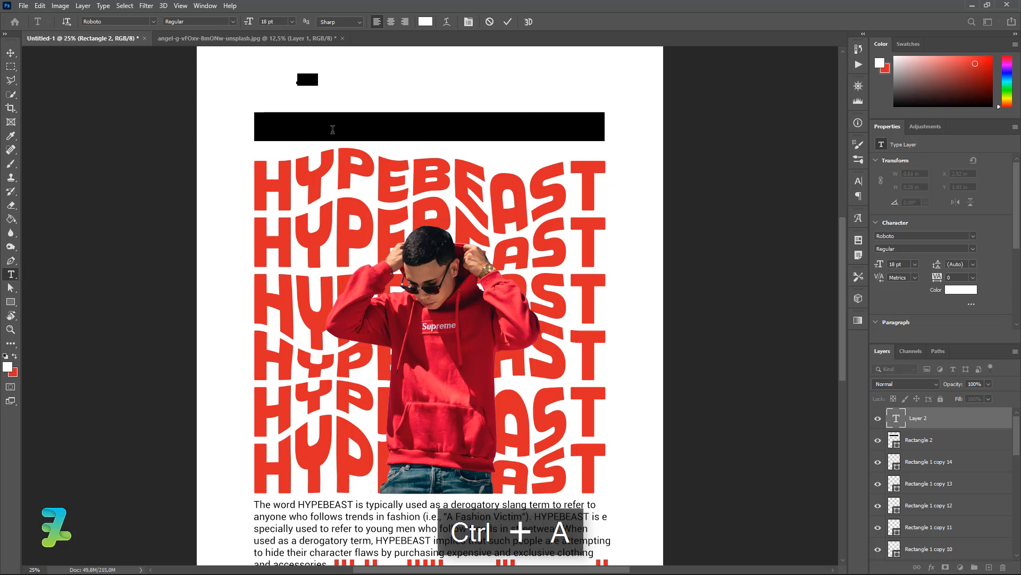
{"action": "type", "text": "t"}
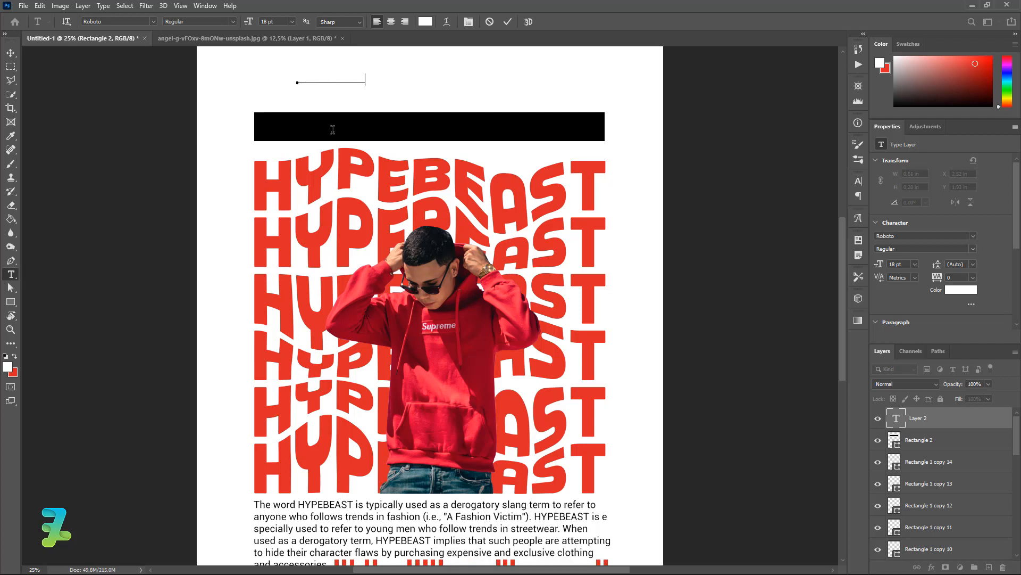
{"action": "left_click", "coordinate": [10, 53]}
{"action": "left_click_drag", "start_coordinate": [342, 86], "coordinate": [307, 131]}
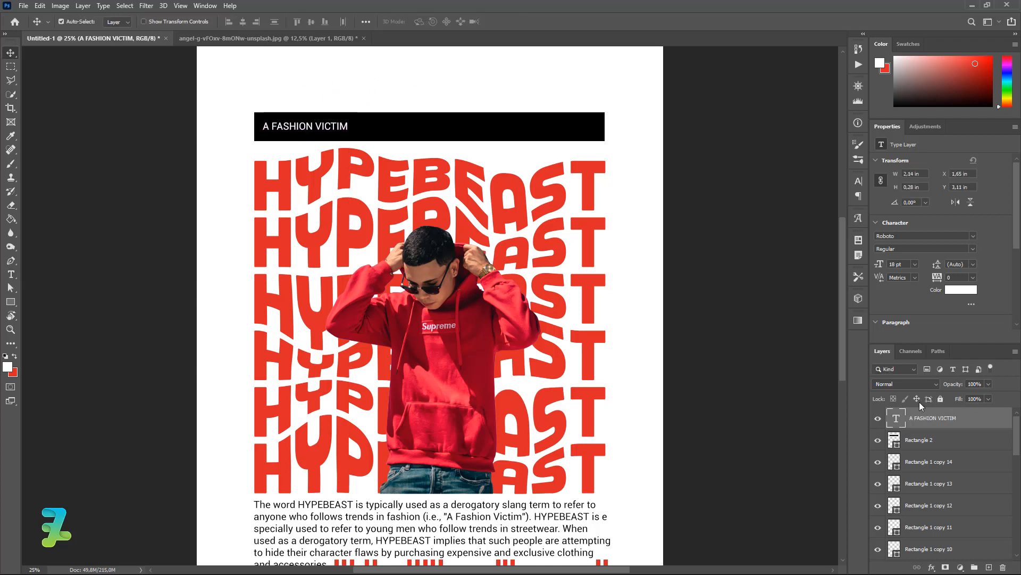
Step: Enlarge "A FASHION VICTIM" to 30 pt and centre it vertically within the black bar
{"action": "double_click", "coordinate": [896, 418]}
{"action": "left_click", "coordinate": [292, 21]}
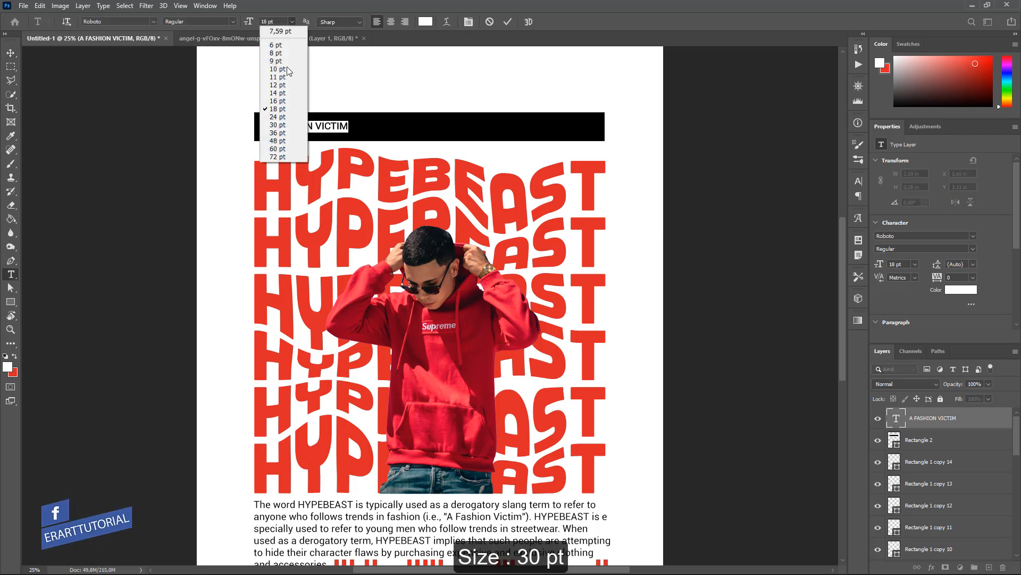
{"action": "left_click", "coordinate": [278, 125]}
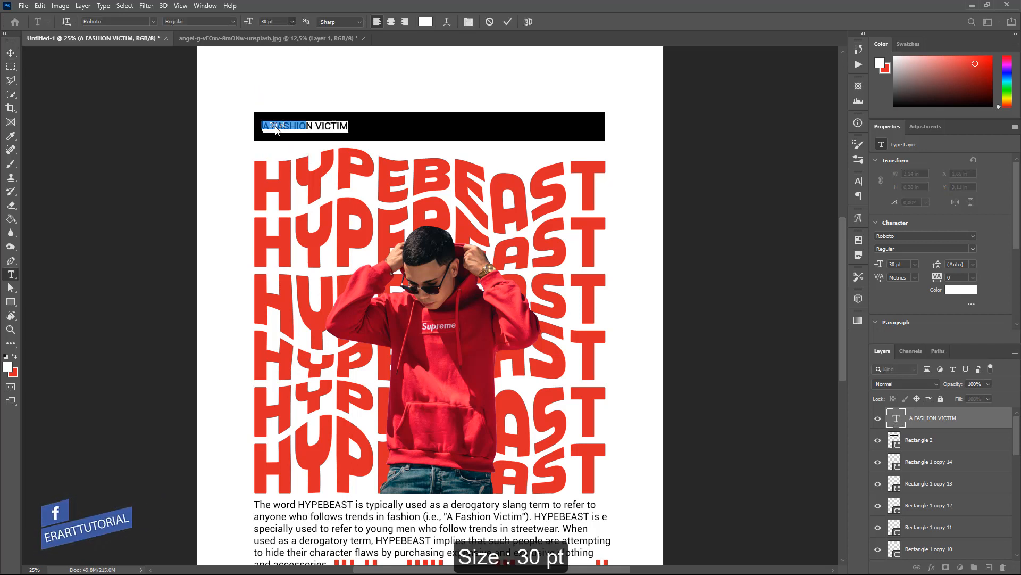
{"action": "left_click", "coordinate": [14, 53]}
{"action": "left_click_drag", "start_coordinate": [334, 127], "coordinate": [336, 125]}
{"action": "left_click", "coordinate": [893, 432], "text": "ctrl"}
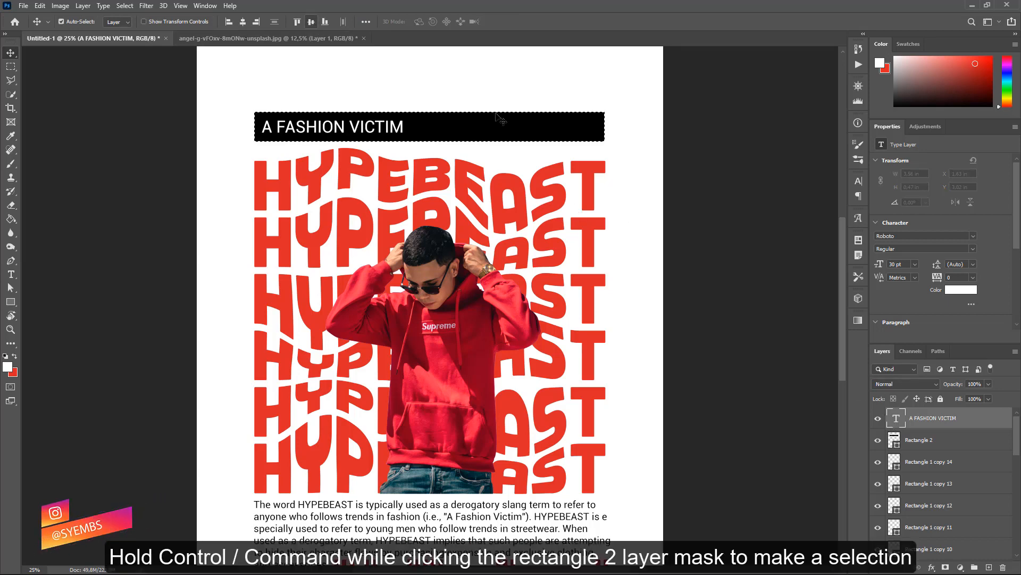
{"action": "key", "text": "ctrl+d"}
Step: Add the text "HB55" in white 30 pt at the right end of the black bar and centre it vertically within the bar
{"action": "left_click", "coordinate": [11, 274]}
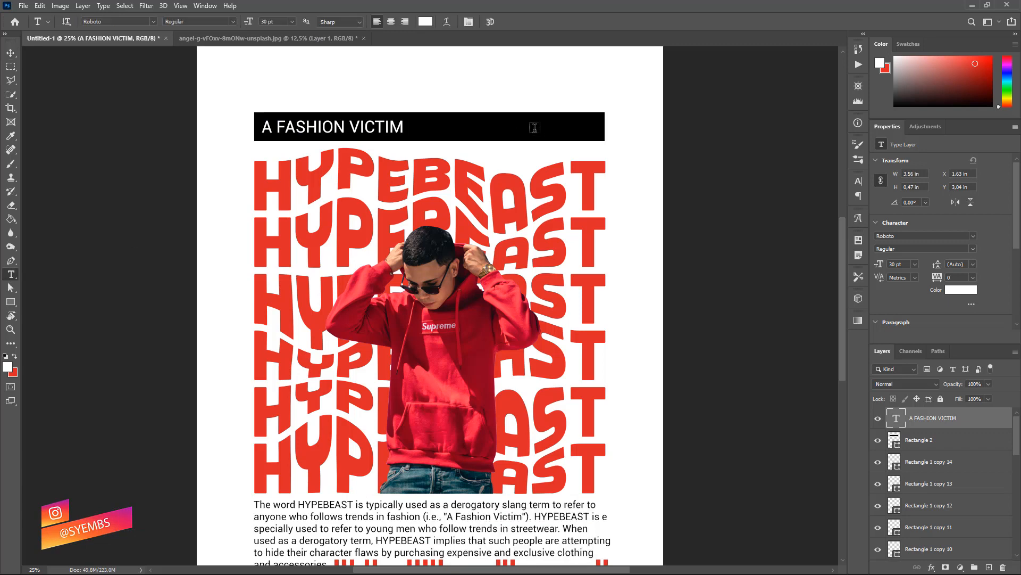
{"action": "left_click", "coordinate": [514, 125]}
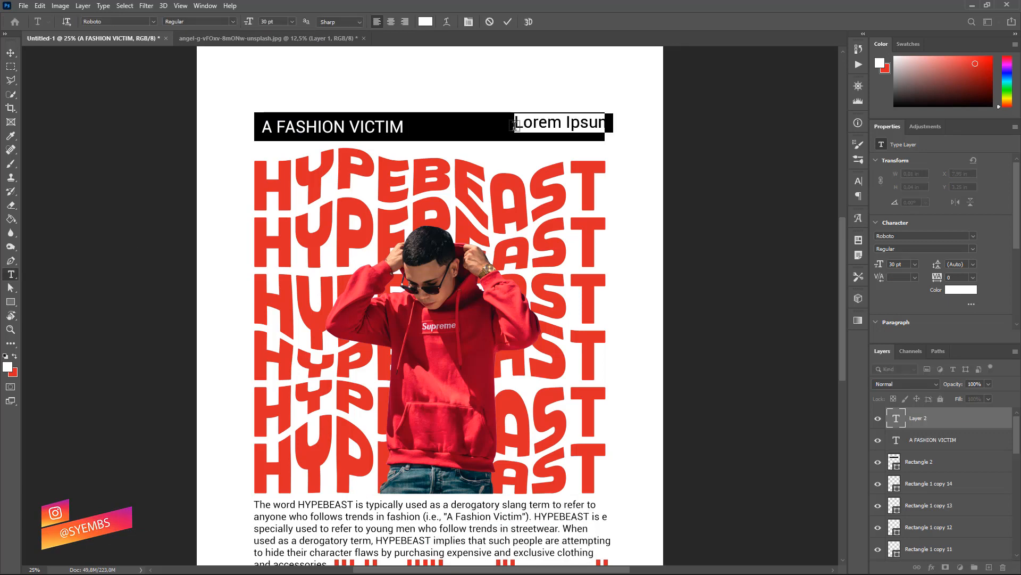
{"action": "type", "text": "HB55"}
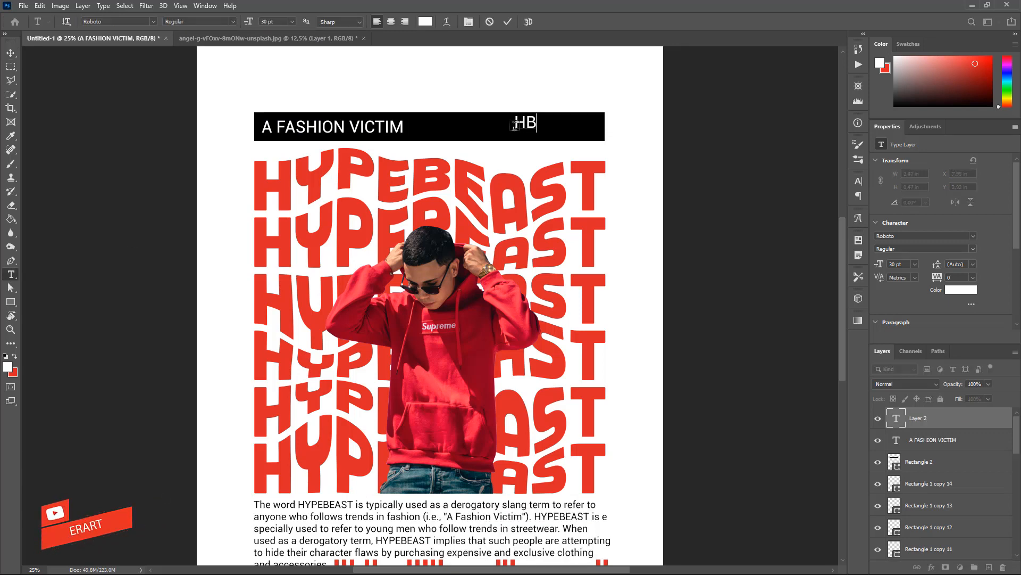
{"action": "left_click", "coordinate": [10, 53]}
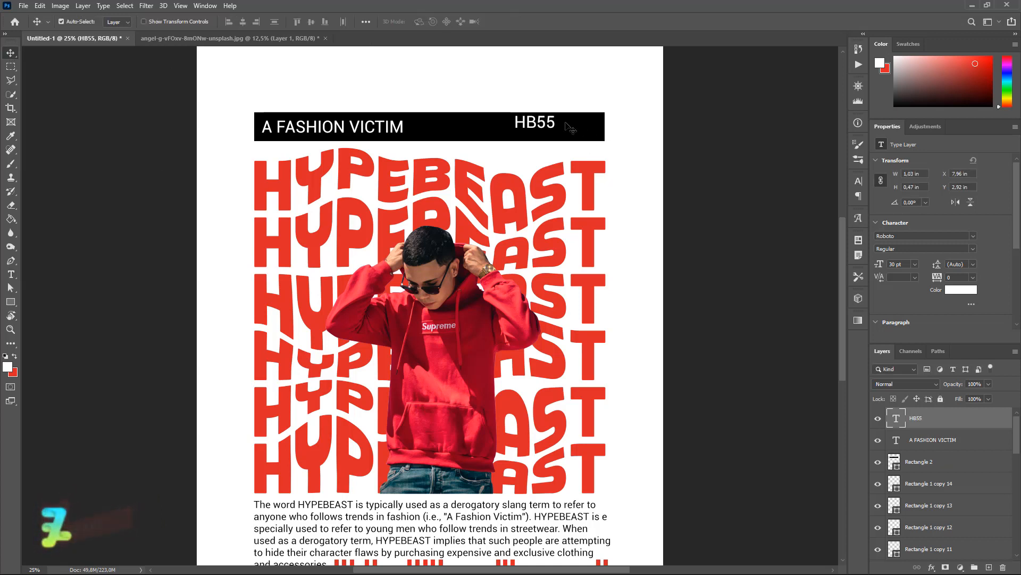
{"action": "left_click_drag", "start_coordinate": [548, 127], "coordinate": [584, 131]}
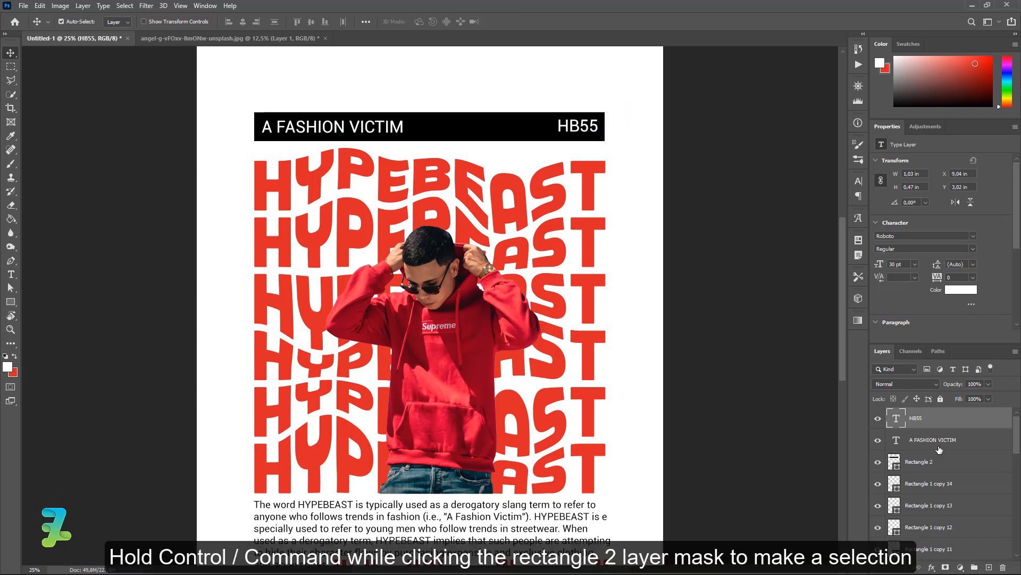
{"action": "left_click", "coordinate": [895, 458], "text": "ctrl"}
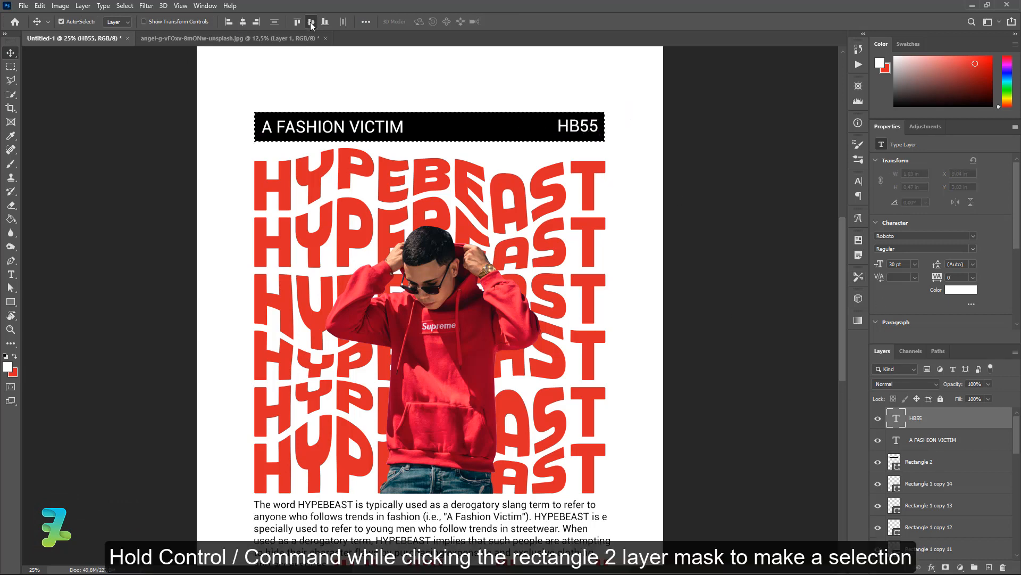
{"action": "key", "text": "ctrl+d"}
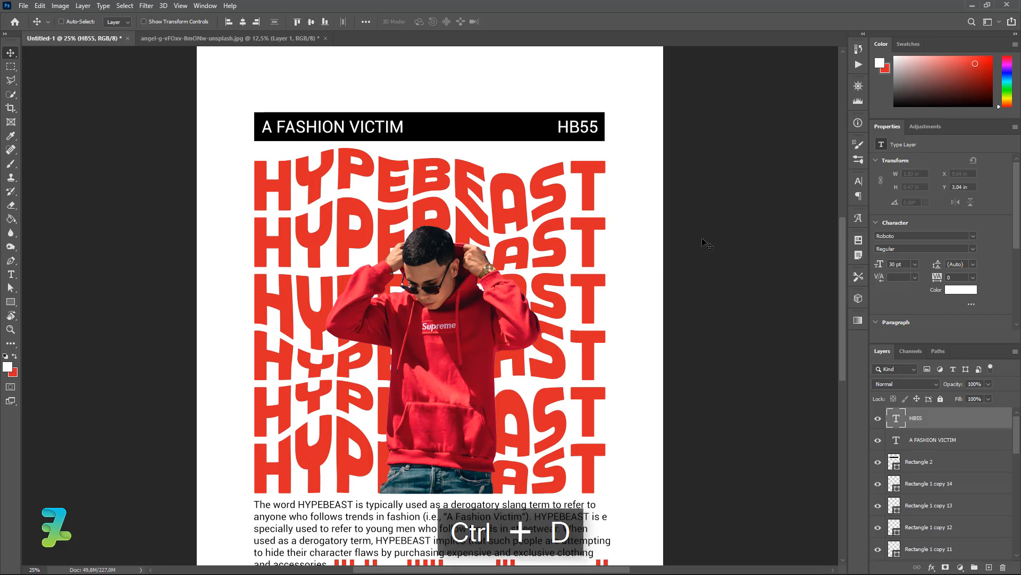
{"action": "key", "text": "ctrl+minus"}
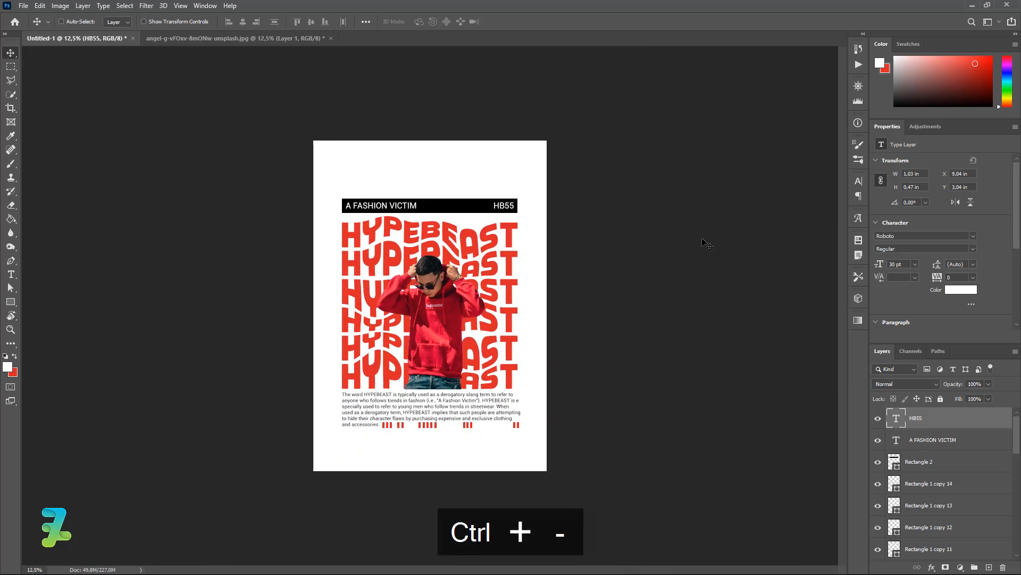
{"action": "key", "text": "ctrl+equal"}
{"action": "left_click", "coordinate": [677, 296]}
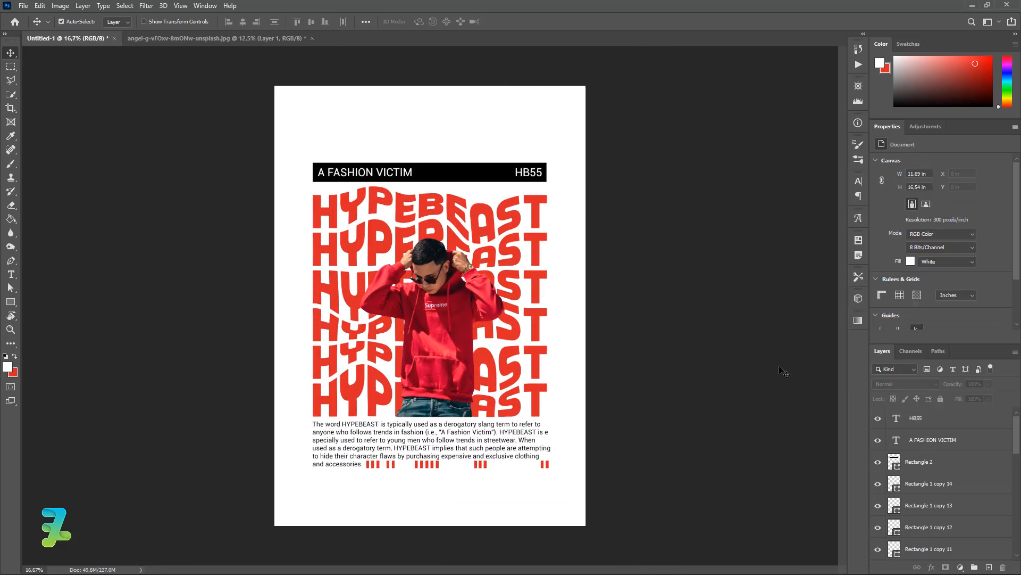
{"action": "key", "text": "ctrl+z"}
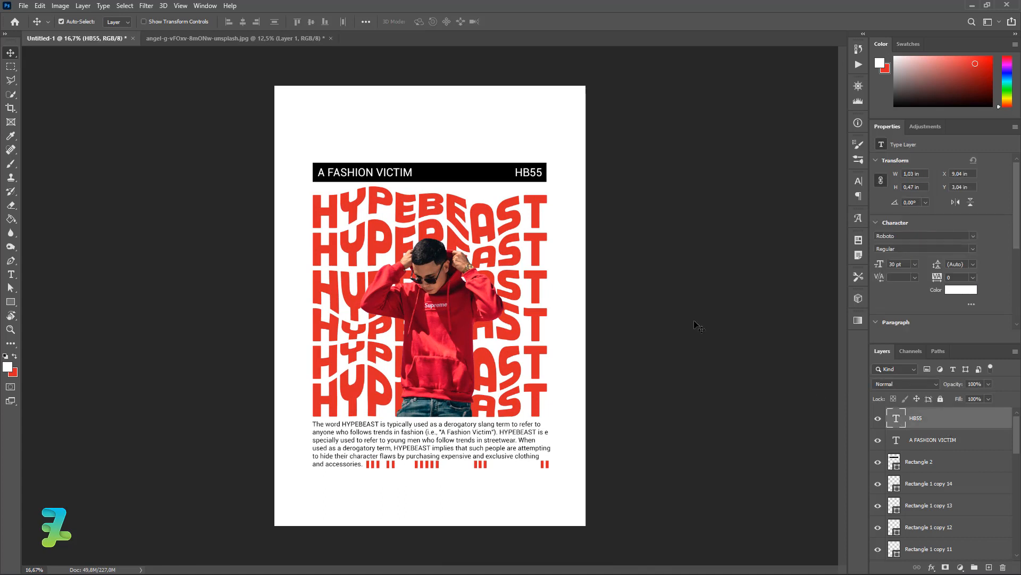
{"action": "left_click", "coordinate": [695, 322]}
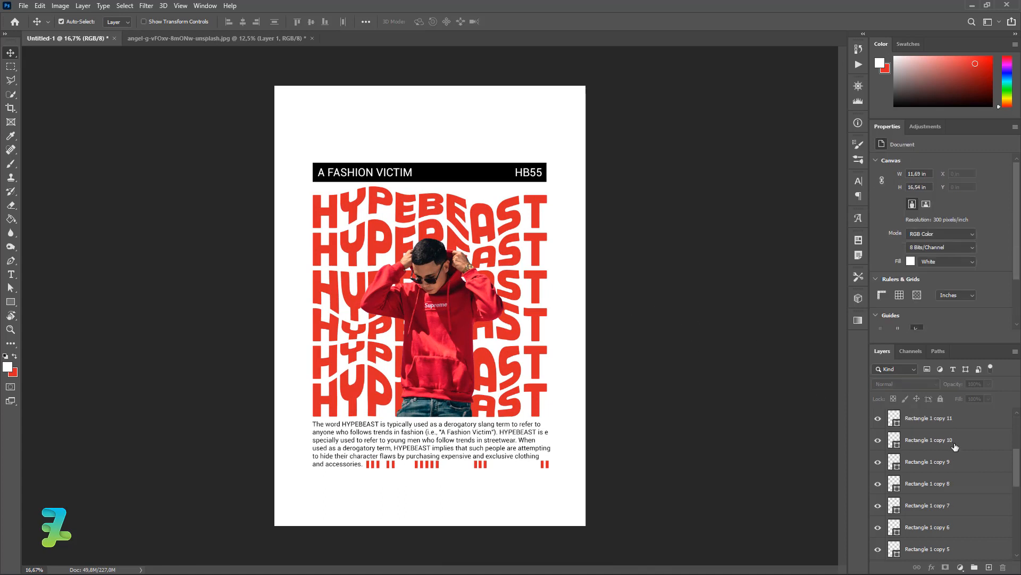
Step: Show the Group 1 copy layer and distort its HYPEBEAST rows into random swirls with the Liquify filter, brush size 918
{"action": "scroll", "coordinate": [944, 474], "scroll_direction": "down", "scroll_amount": 10}
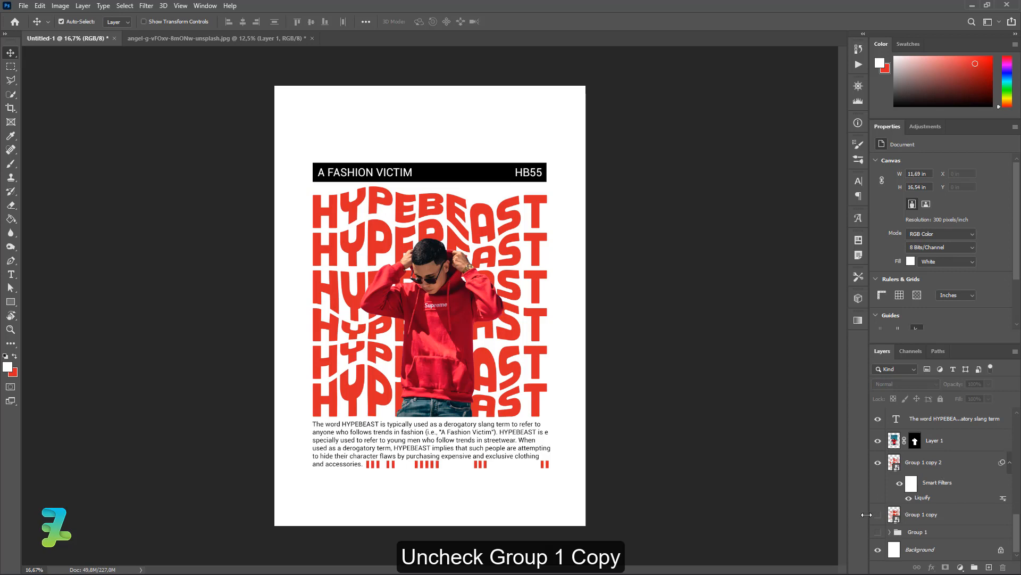
{"action": "left_click", "coordinate": [877, 516]}
{"action": "left_click", "coordinate": [892, 515]}
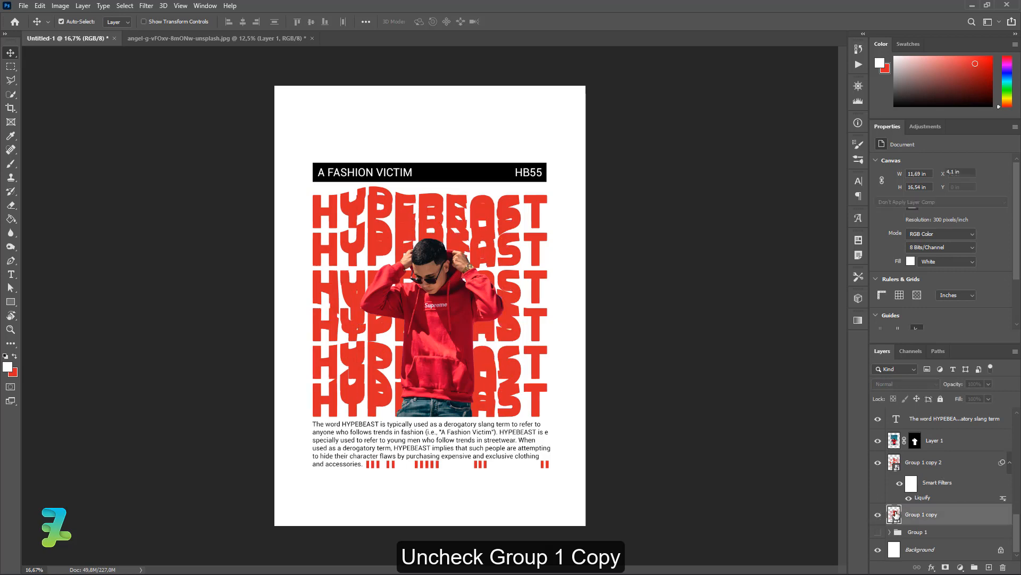
{"action": "left_click", "coordinate": [145, 5]}
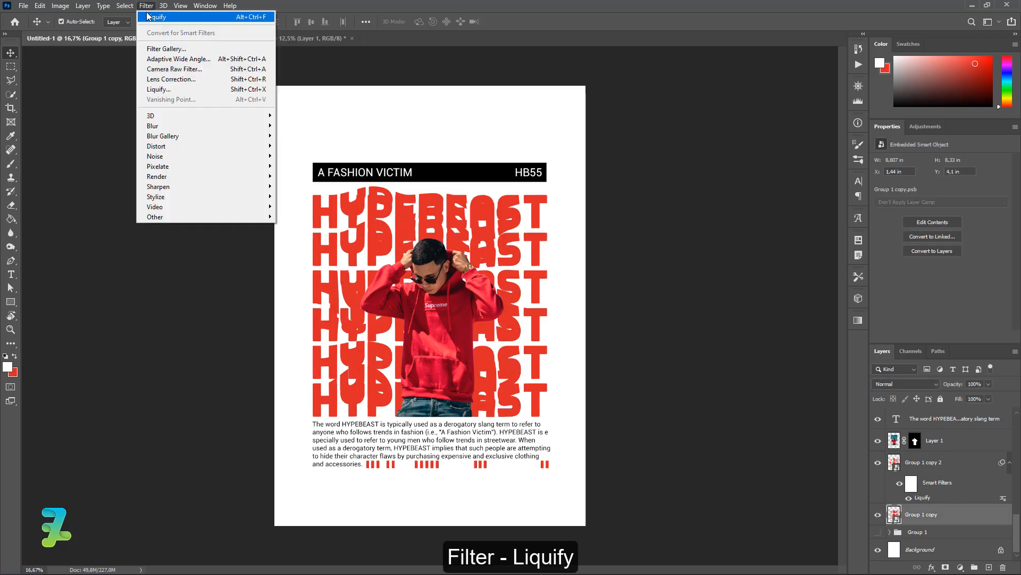
{"action": "left_click", "coordinate": [167, 89]}
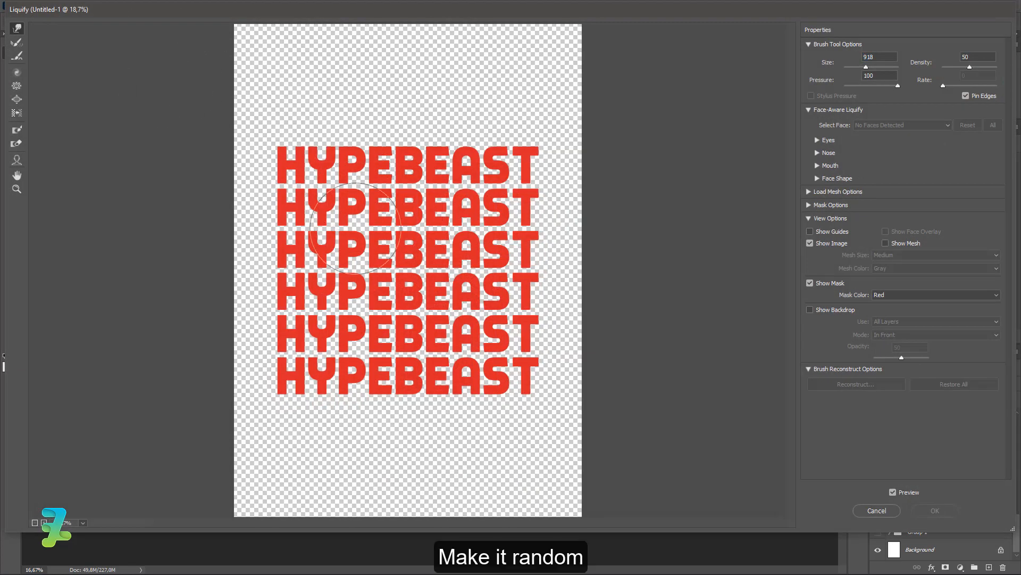
{"action": "mouse_move", "coordinate": [360, 225]}
{"action": "left_mouse_down"}
{"action": "mouse_move", "coordinate": [342, 192]}
{"action": "mouse_move", "coordinate": [368, 161]}
{"action": "mouse_move", "coordinate": [442, 195]}
{"action": "mouse_move", "coordinate": [458, 293]}
{"action": "mouse_move", "coordinate": [363, 351]}
{"action": "mouse_move", "coordinate": [331, 329]}
{"action": "mouse_move", "coordinate": [343, 317]}
{"action": "mouse_move", "coordinate": [345, 259]}
{"action": "mouse_move", "coordinate": [396, 194]}
{"action": "mouse_move", "coordinate": [429, 187]}
{"action": "mouse_move", "coordinate": [475, 149]}
{"action": "mouse_move", "coordinate": [407, 188]}
{"action": "mouse_move", "coordinate": [381, 145]}
{"action": "mouse_move", "coordinate": [446, 212]}
{"action": "mouse_move", "coordinate": [435, 295]}
{"action": "mouse_move", "coordinate": [484, 335]}
{"action": "mouse_move", "coordinate": [489, 385]}
{"action": "mouse_move", "coordinate": [428, 385]}
{"action": "mouse_move", "coordinate": [383, 346]}
{"action": "mouse_move", "coordinate": [312, 311]}
{"action": "mouse_move", "coordinate": [375, 242]}
{"action": "mouse_move", "coordinate": [369, 354]}
{"action": "mouse_move", "coordinate": [344, 382]}
{"action": "mouse_move", "coordinate": [317, 250]}
{"action": "mouse_move", "coordinate": [353, 231]}
{"action": "mouse_move", "coordinate": [415, 268]}
{"action": "mouse_move", "coordinate": [420, 322]}
{"action": "mouse_move", "coordinate": [450, 258]}
{"action": "mouse_move", "coordinate": [452, 310]}
{"action": "mouse_move", "coordinate": [439, 216]}
{"action": "mouse_move", "coordinate": [357, 256]}
{"action": "mouse_move", "coordinate": [364, 227]}
{"action": "mouse_move", "coordinate": [476, 266]}
{"action": "mouse_move", "coordinate": [431, 271]}
{"action": "mouse_move", "coordinate": [401, 301]}
{"action": "mouse_move", "coordinate": [404, 352]}
{"action": "left_mouse_up"}
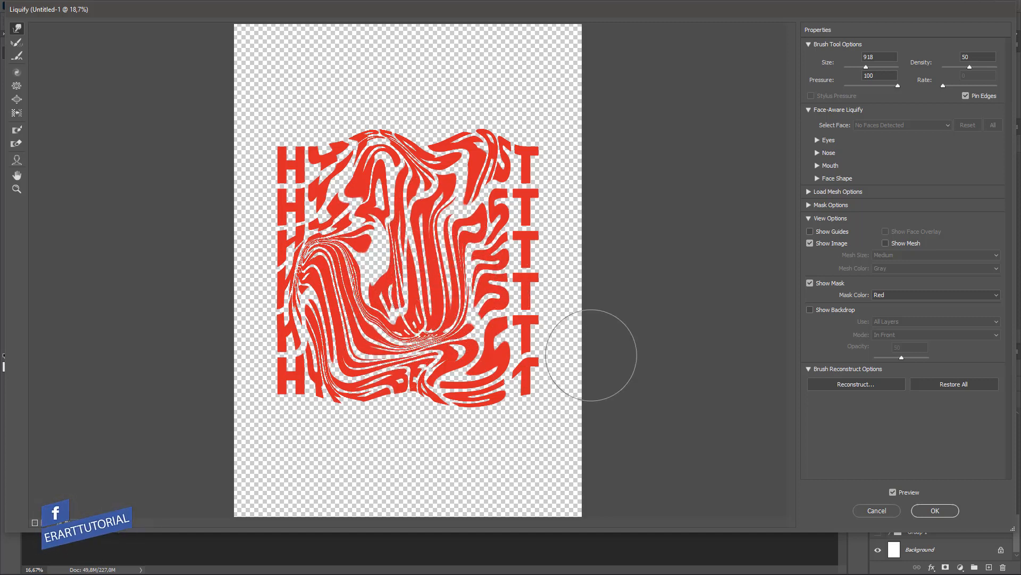
{"action": "left_click", "coordinate": [929, 510]}
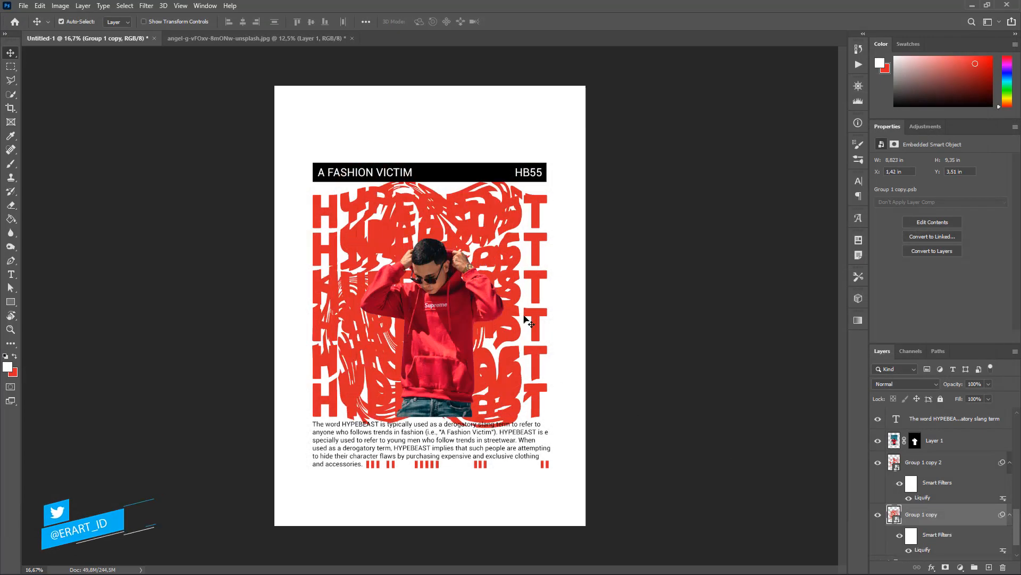
Step: Move the Group 1 copy layer to the top of the layer stack and set it to Screen blend mode at 30% opacity
{"action": "mouse_move", "coordinate": [892, 512]}
{"action": "left_mouse_down"}
{"action": "mouse_move", "coordinate": [905, 322]}
{"action": "mouse_move", "coordinate": [895, 417]}
{"action": "left_mouse_up"}
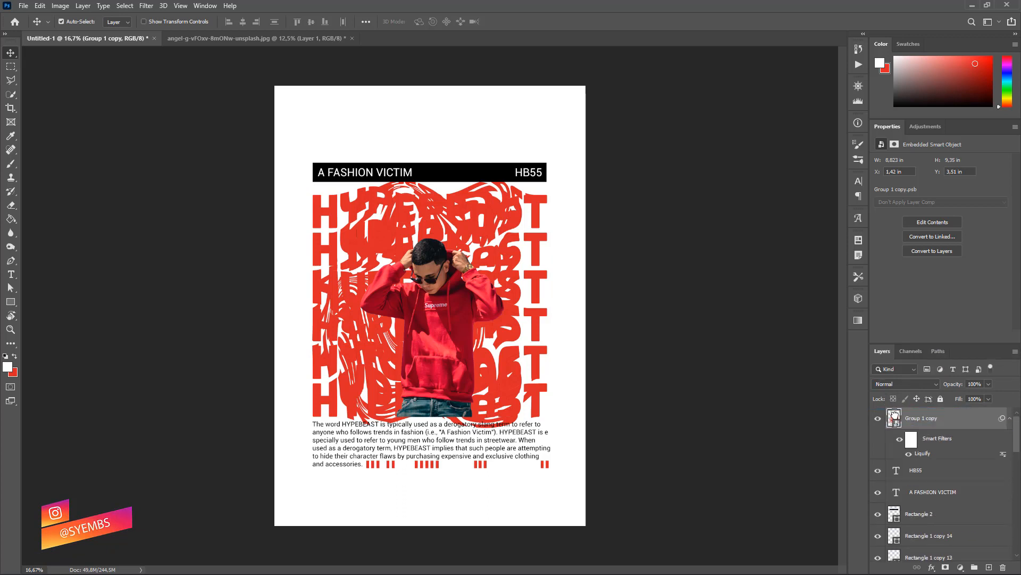
{"action": "left_click", "coordinate": [935, 385]}
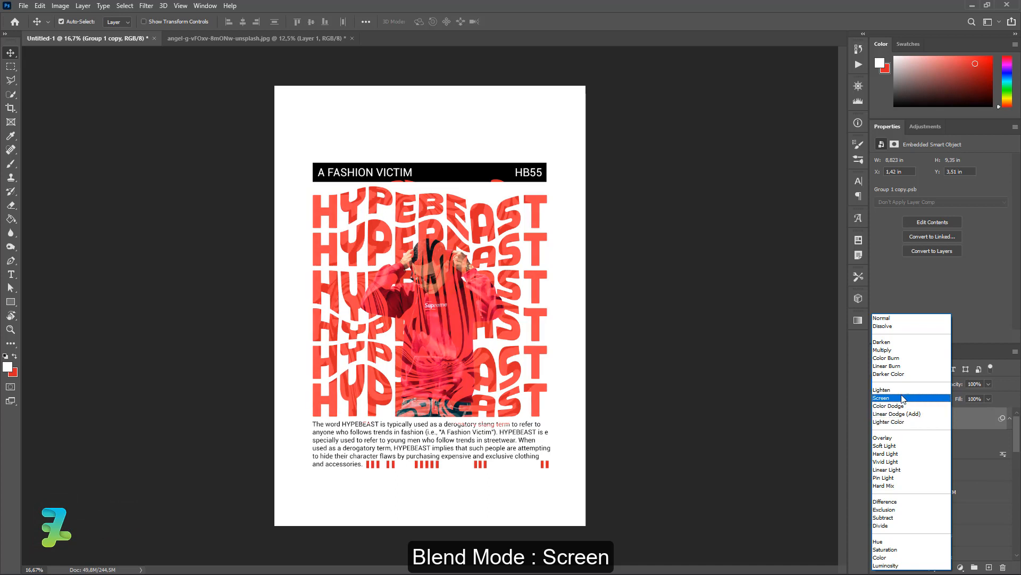
{"action": "left_click", "coordinate": [903, 398]}
{"action": "left_click", "coordinate": [989, 383]}
{"action": "left_click_drag", "start_coordinate": [990, 396], "coordinate": [948, 393]}
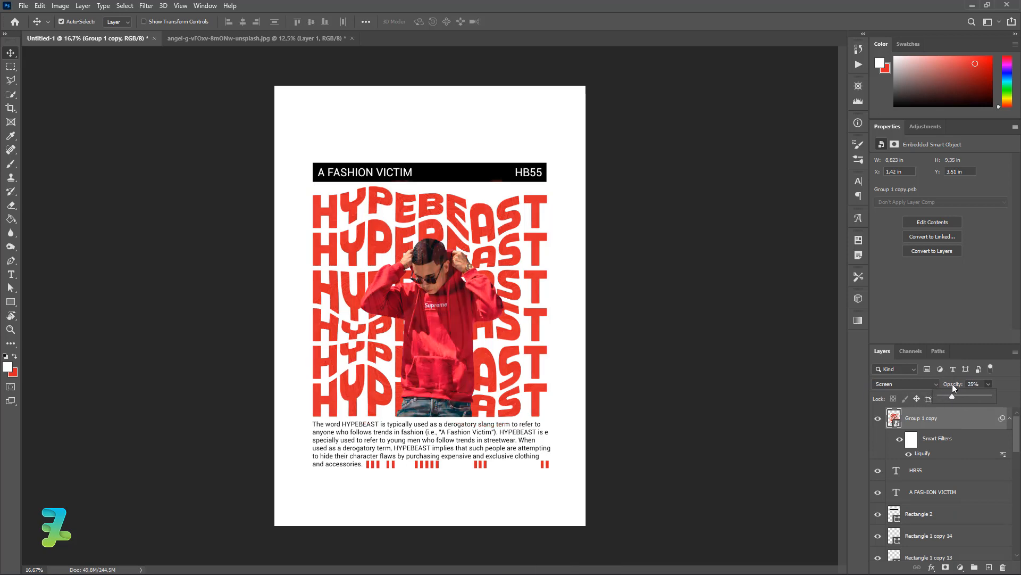
{"action": "left_click_drag", "start_coordinate": [941, 386], "coordinate": [944, 385]}
Step: Move the Group 1 copy layer between Layer 1 and Group 1 copy 2 and raise its opacity to 61%
{"action": "mouse_move", "coordinate": [895, 419]}
{"action": "left_mouse_down"}
{"action": "mouse_move", "coordinate": [892, 571]}
{"action": "mouse_move", "coordinate": [920, 471]}
{"action": "mouse_move", "coordinate": [931, 510]}
{"action": "mouse_move", "coordinate": [898, 425]}
{"action": "left_mouse_up"}
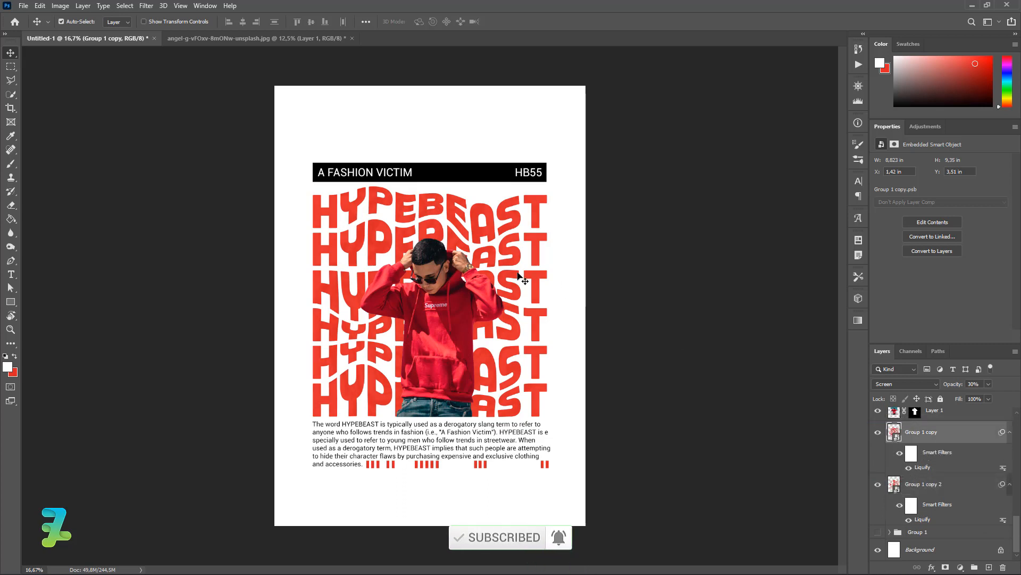
{"action": "left_click", "coordinate": [988, 384]}
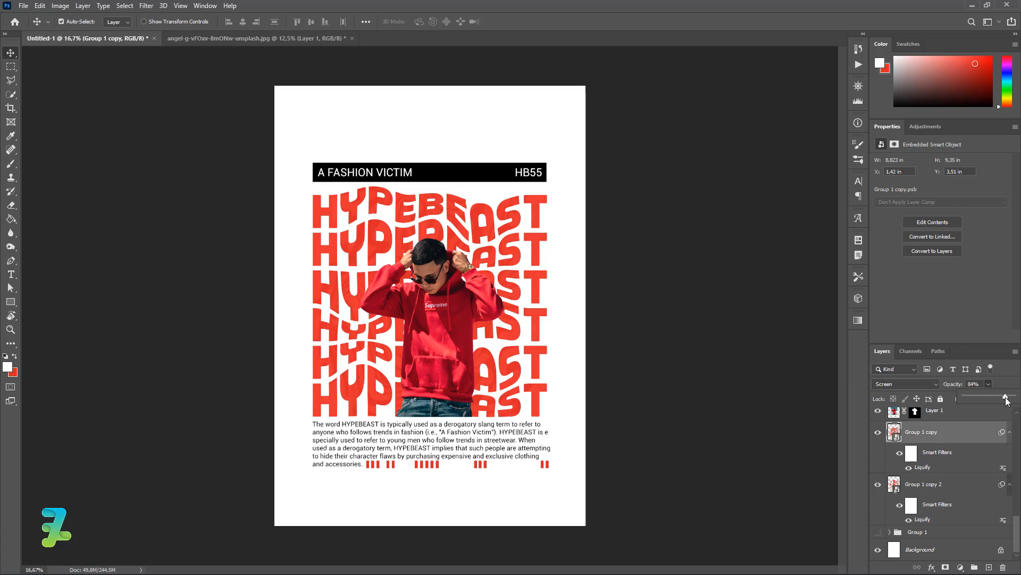
{"action": "left_click_drag", "start_coordinate": [984, 404], "coordinate": [1006, 400]}
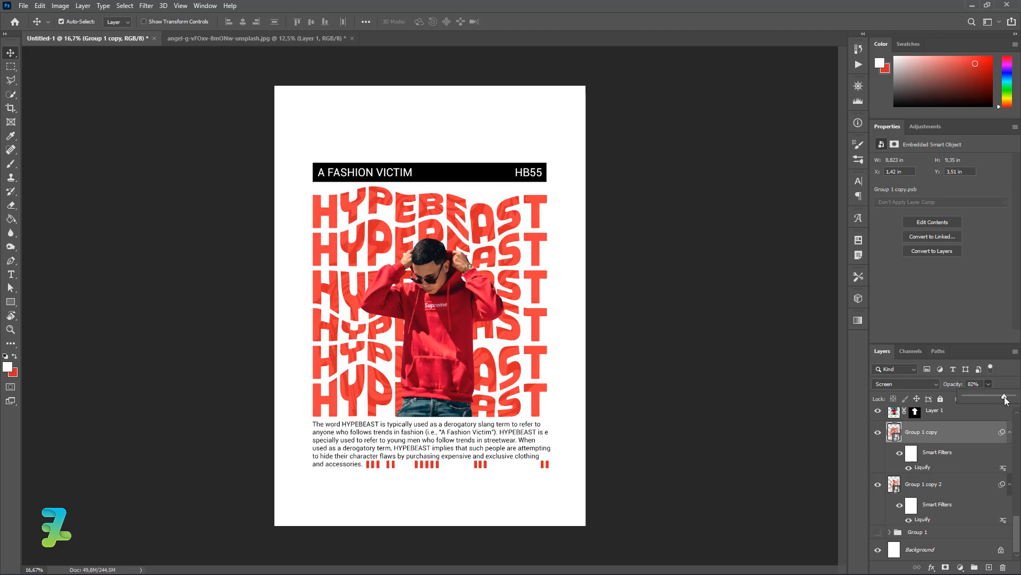
Step: Create a clipping mask that clips the Group 1 copy layer to Group 1 copy 2
{"action": "key", "text": "ctrl+equal"}
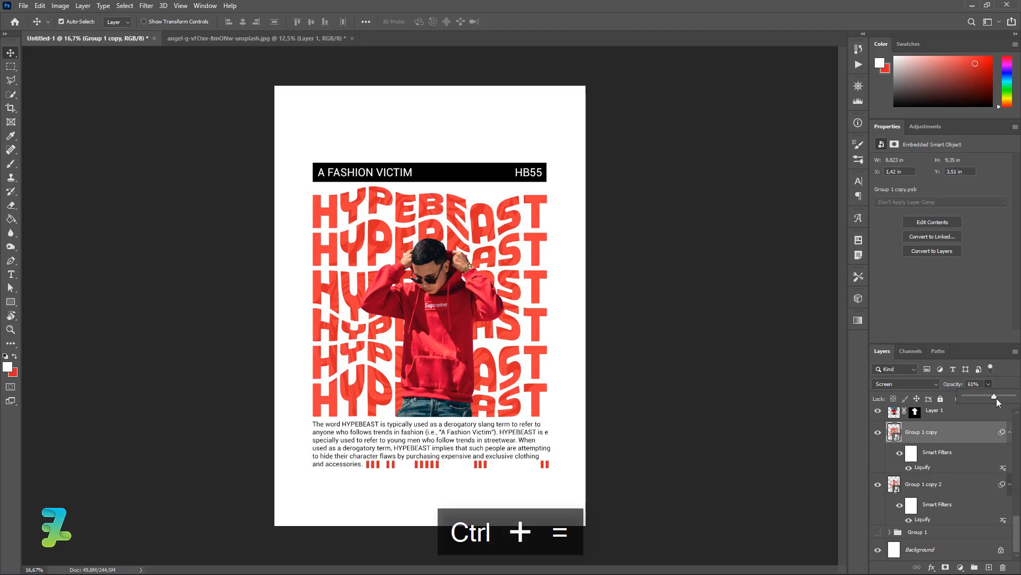
{"action": "key", "text": "ctrl+equal"}
{"action": "key", "text": "ctrl+equal"}
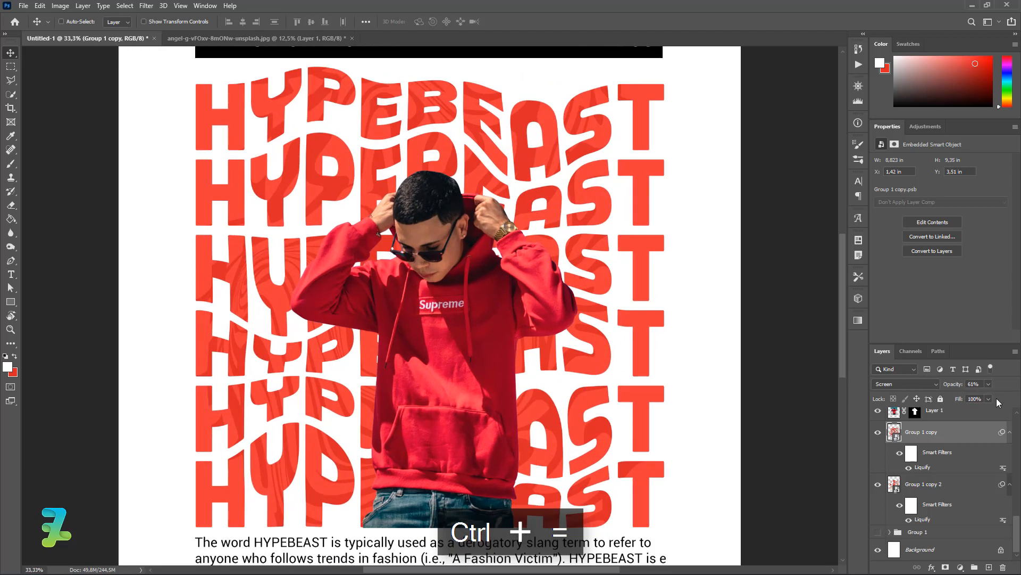
{"action": "scroll", "coordinate": [791, 282], "scroll_direction": "up", "scroll_amount": 2}
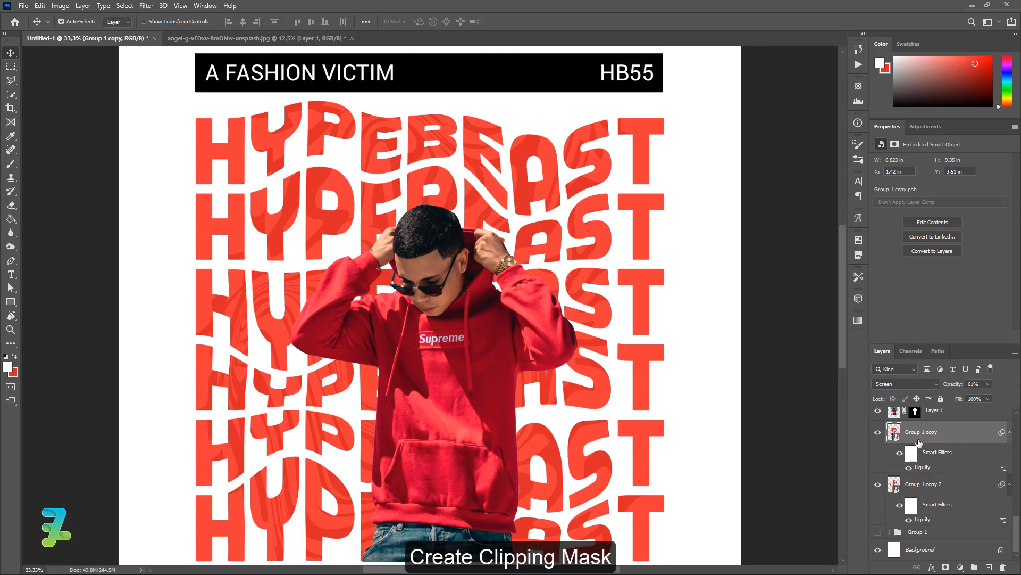
{"action": "right_click", "coordinate": [956, 437]}
{"action": "left_click", "coordinate": [877, 355]}
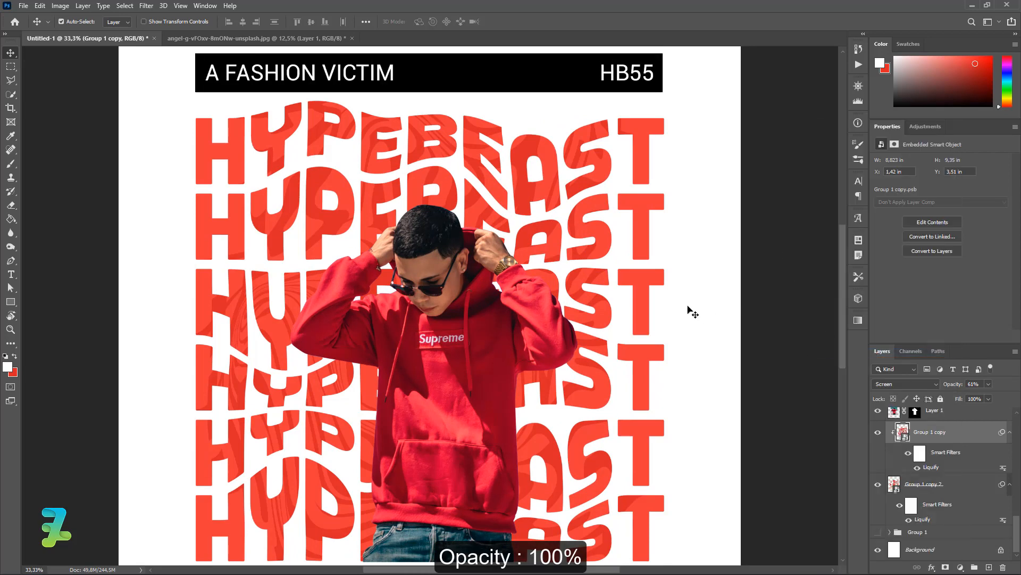
Step: Raise the clipped Group 1 copy layer's opacity to about 82% and deselect all layers
{"action": "scroll", "coordinate": [692, 314], "scroll_direction": "up", "scroll_amount": 2}
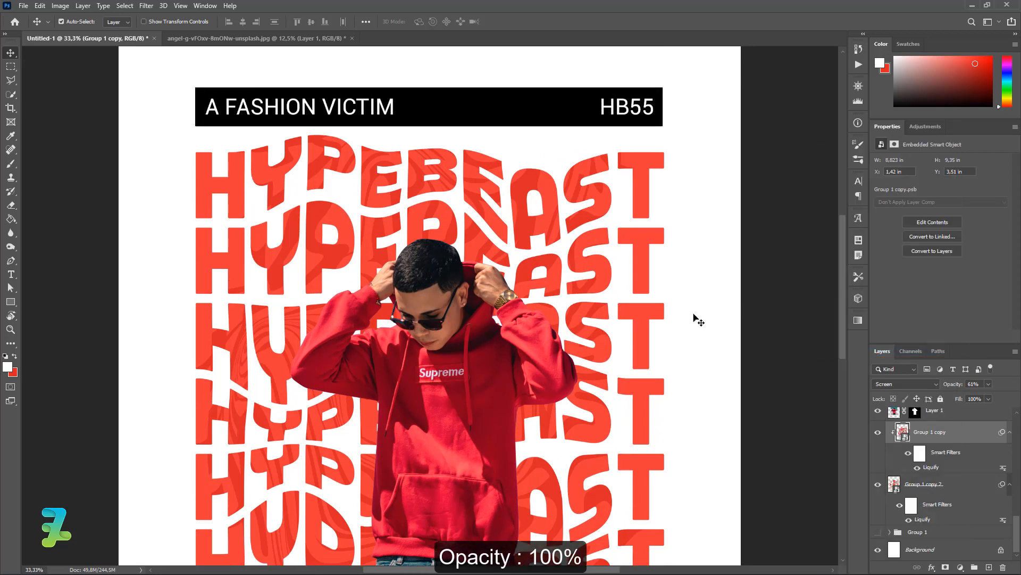
{"action": "left_click", "coordinate": [988, 384]}
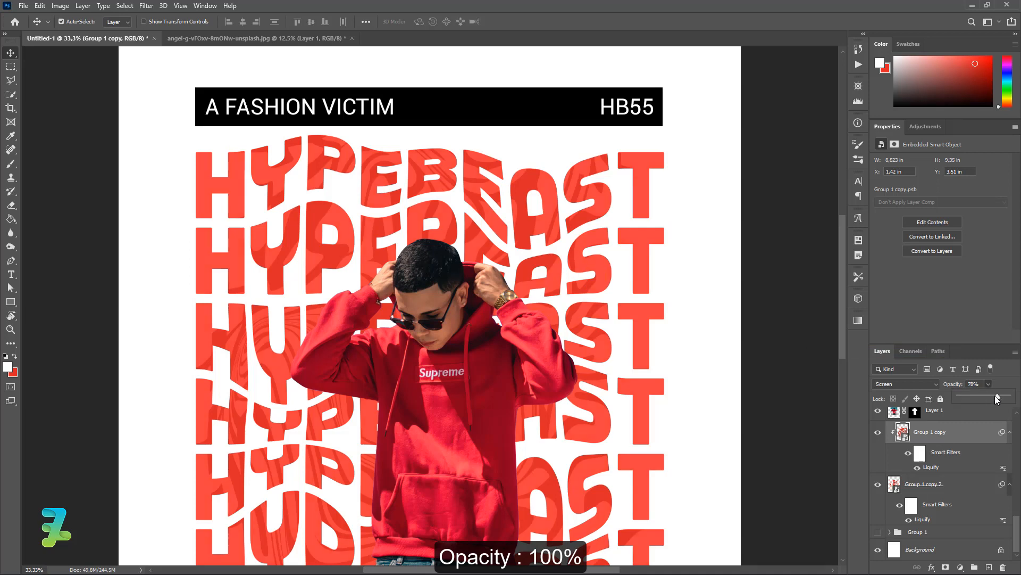
{"action": "left_click_drag", "start_coordinate": [1017, 401], "coordinate": [998, 403]}
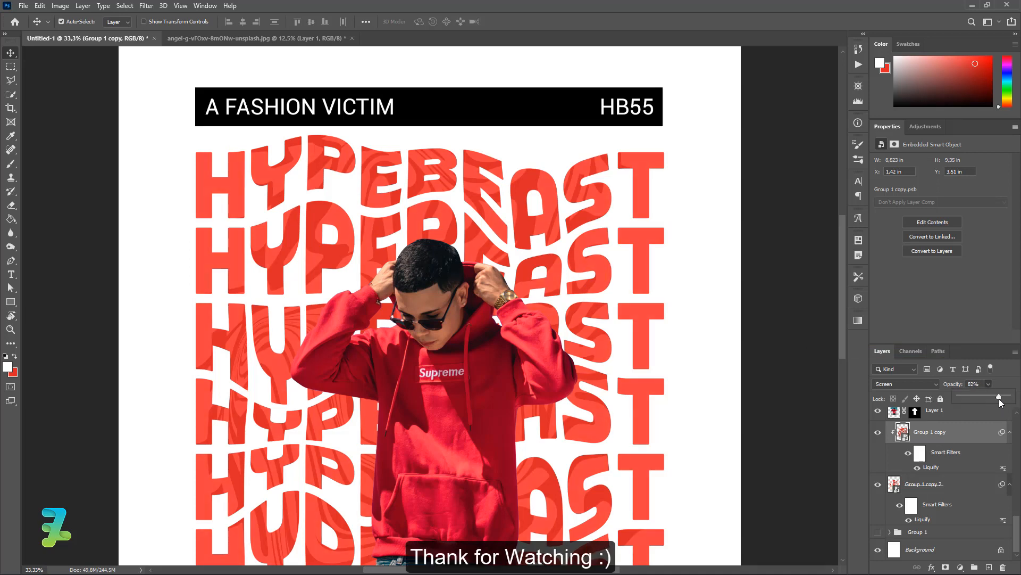
{"action": "left_click", "coordinate": [776, 278]}
{"action": "left_click", "coordinate": [777, 278]}
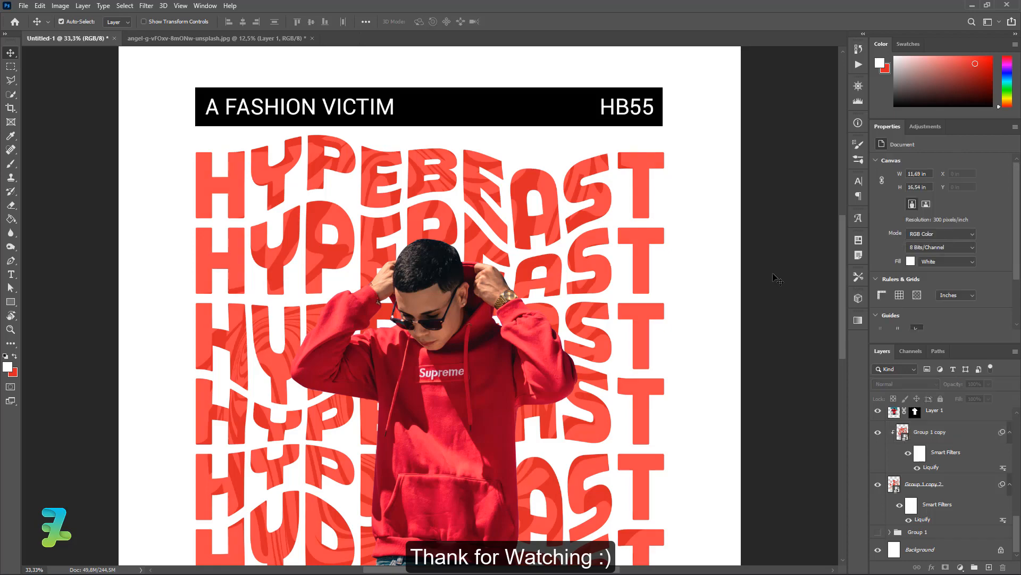